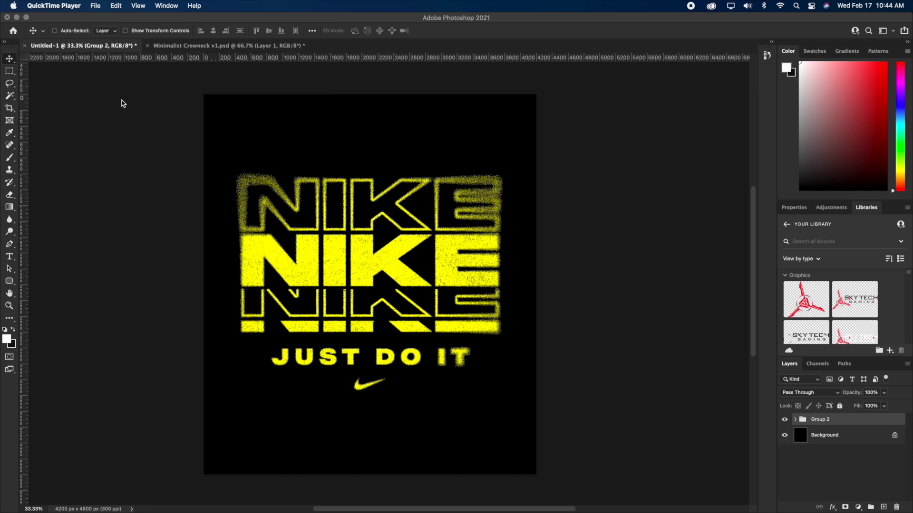
- Bring Photoshop to the front and start a new 14 x 16 inch, 300 ppi RGB document
click(122, 102)
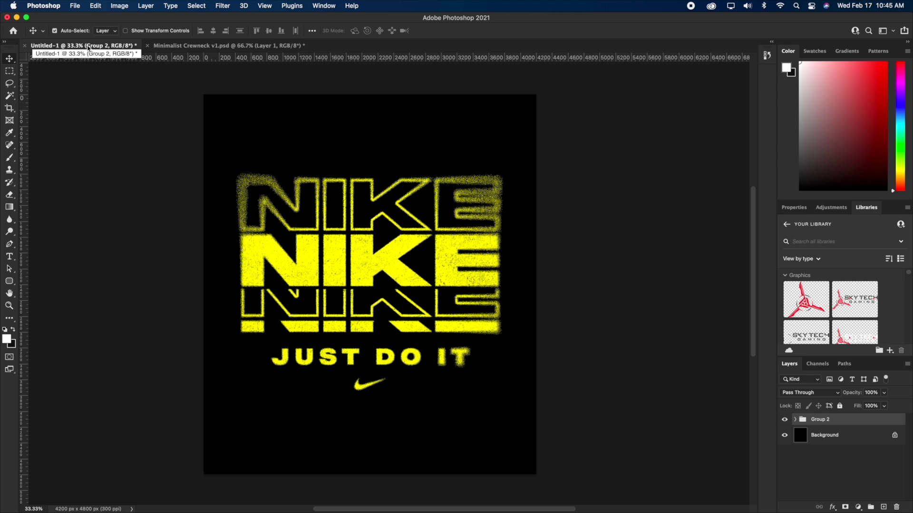
key(super+n)
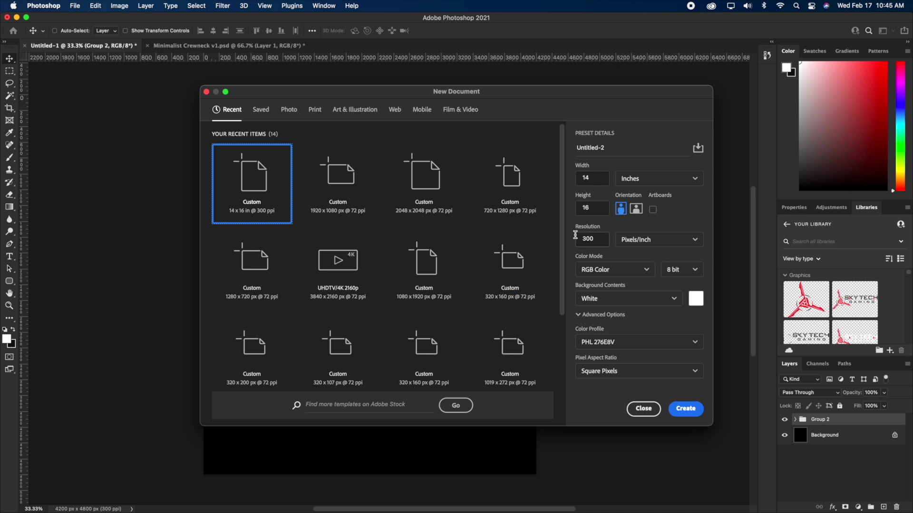
drag(456, 91, 332, 94)
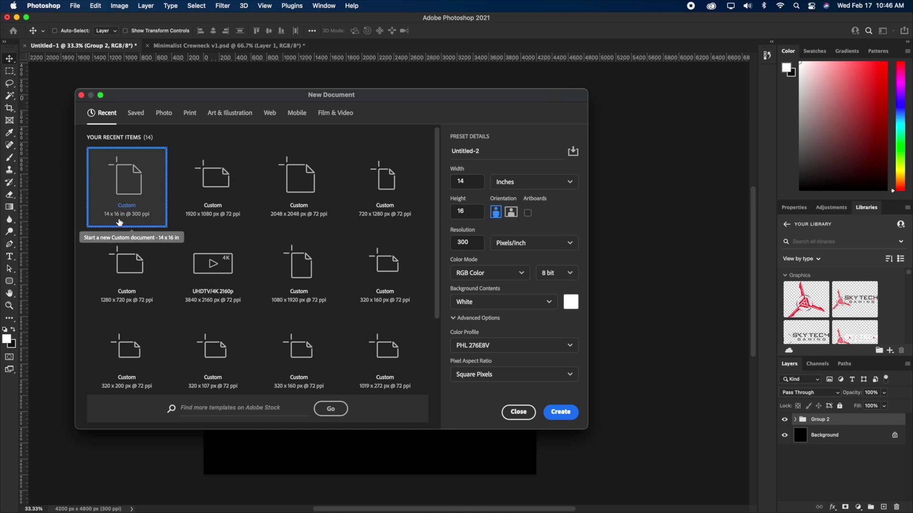
drag(475, 243, 430, 244)
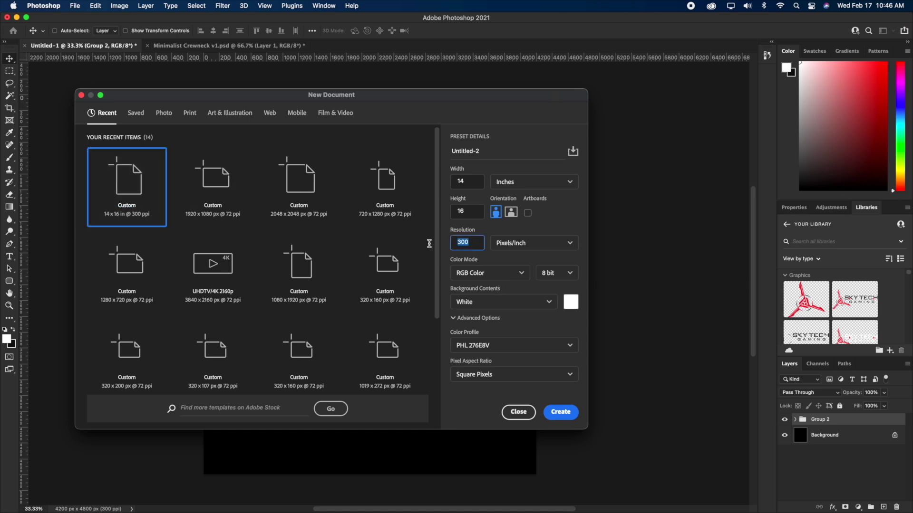
double_click(469, 243)
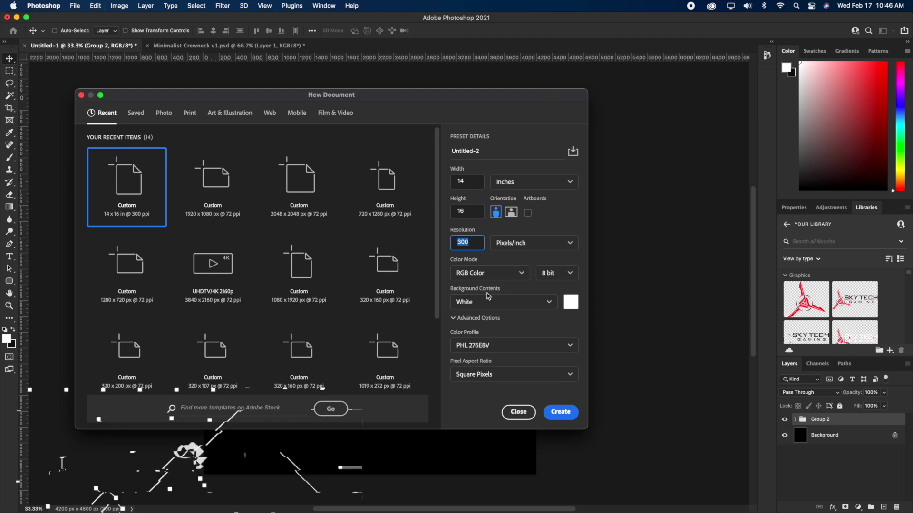
click(570, 301)
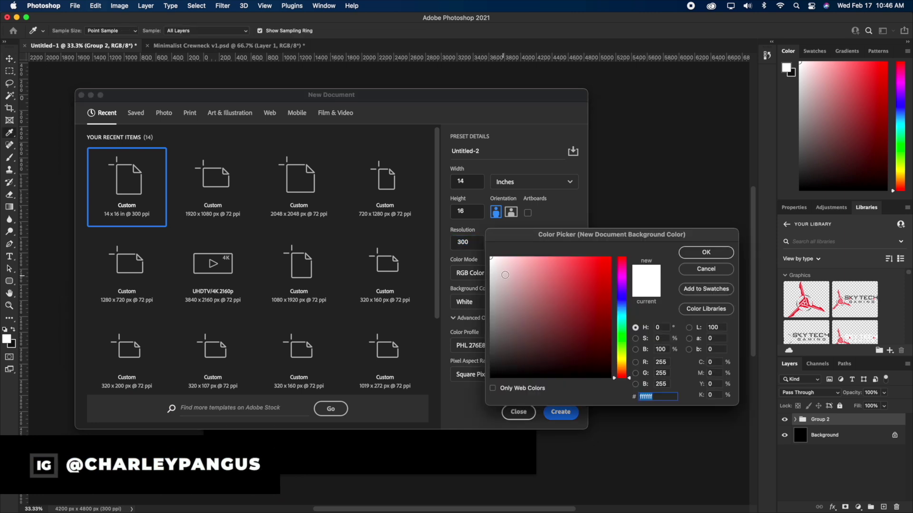
drag(589, 285, 485, 390)
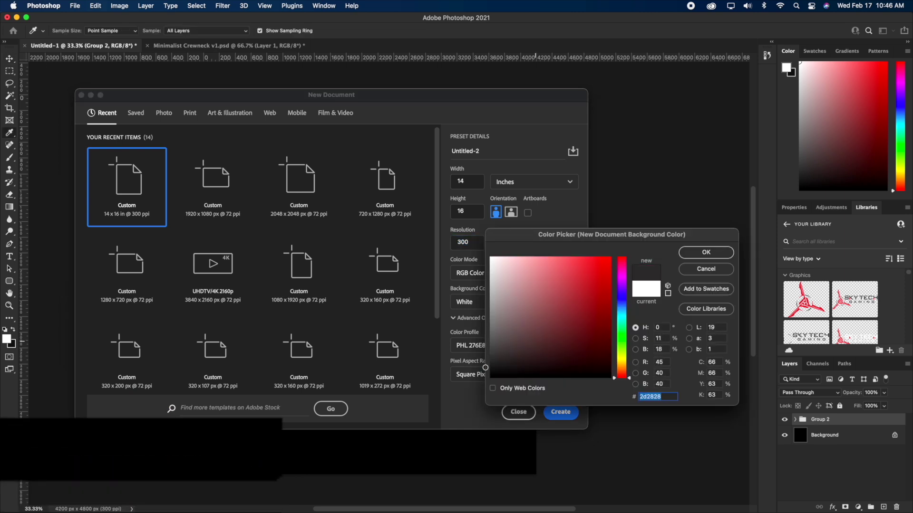
click(606, 252)
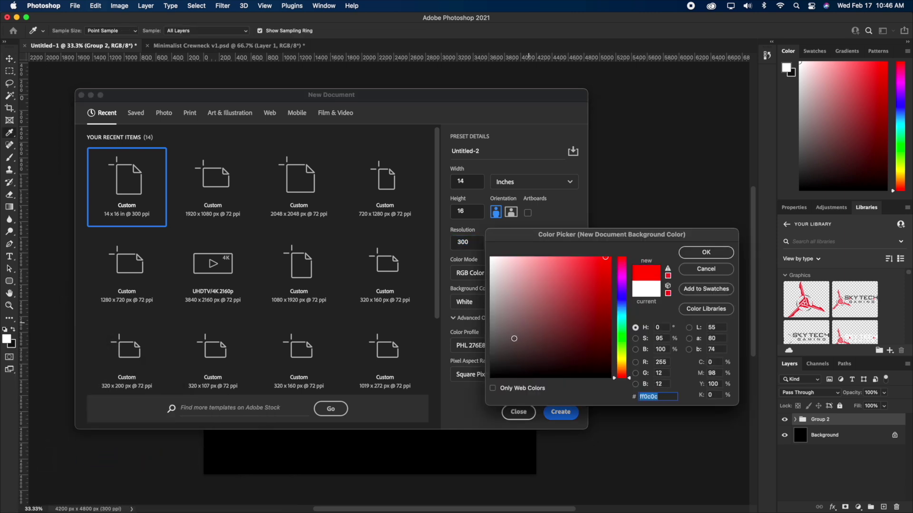
drag(569, 286, 463, 411)
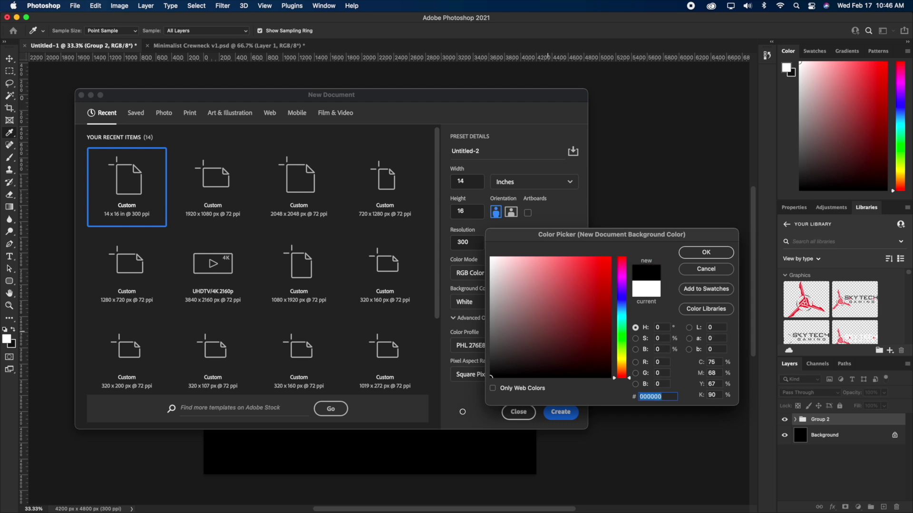
click(702, 254)
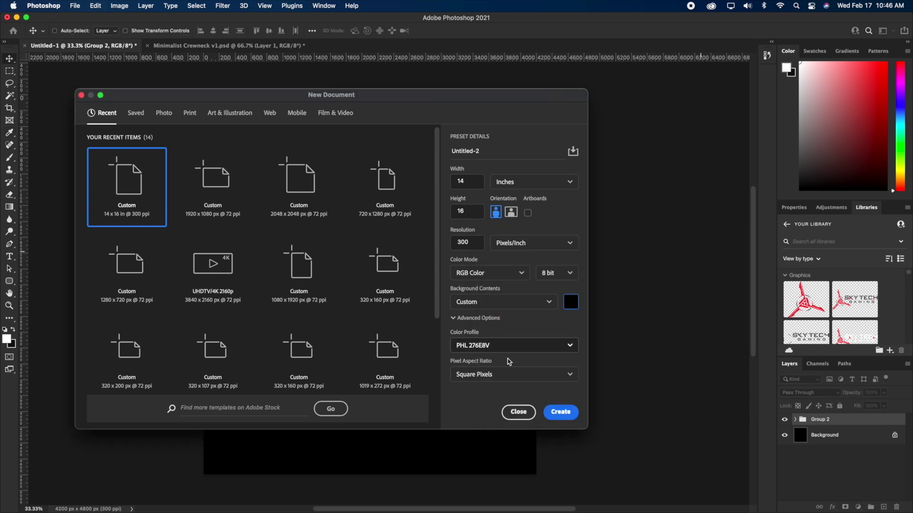
click(519, 413)
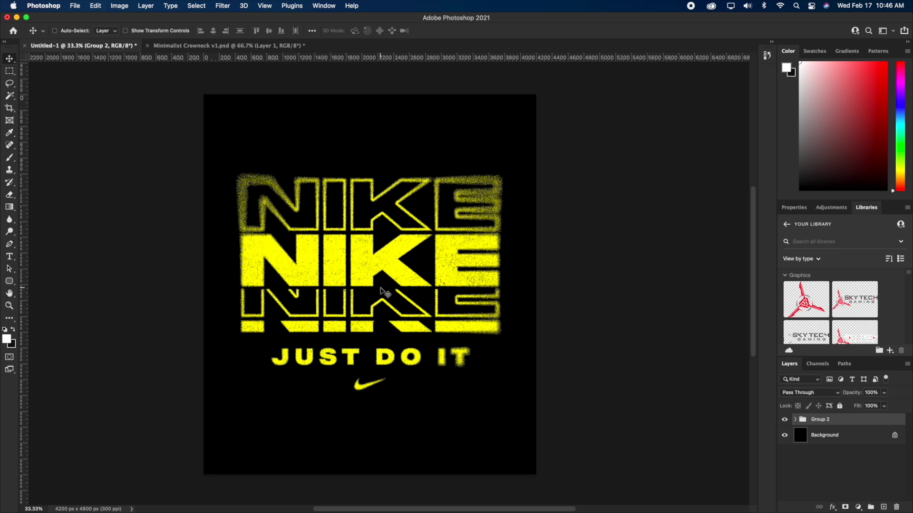
- Copy the large black Nike swoosh image from the Google Images results in Chrome
click(152, 505)
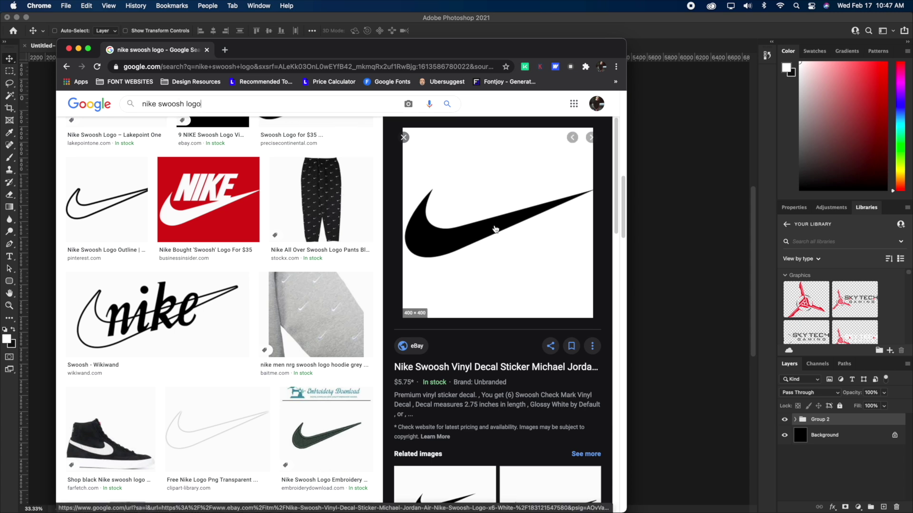
scroll(317, 241, up, 5)
scroll(317, 241, down, 5)
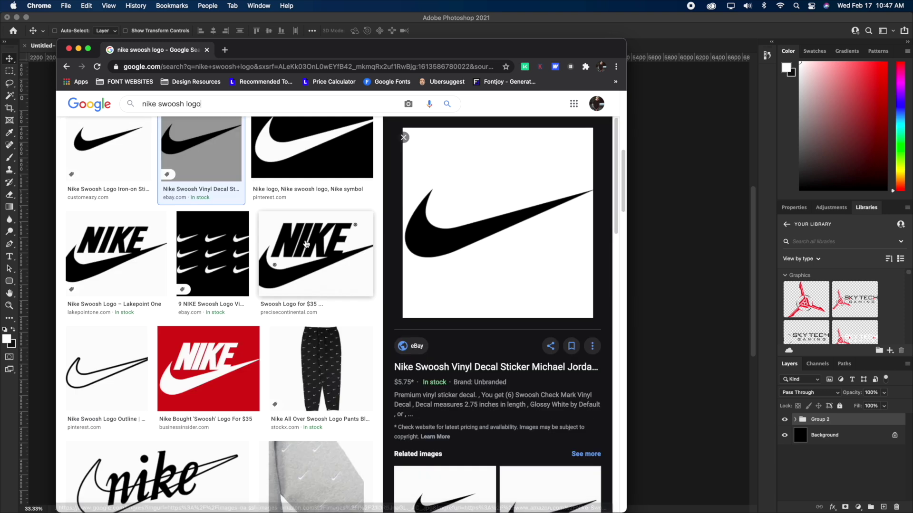
right_click(480, 259)
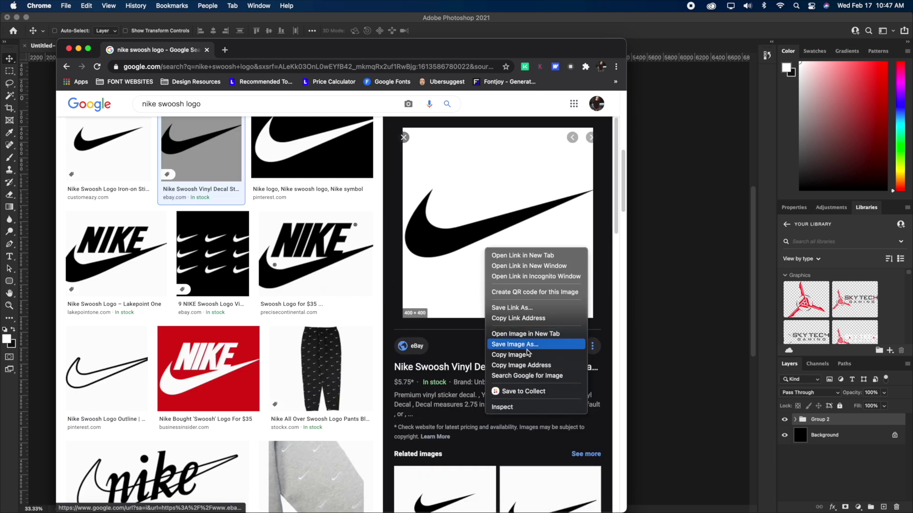
click(500, 354)
right_click(472, 219)
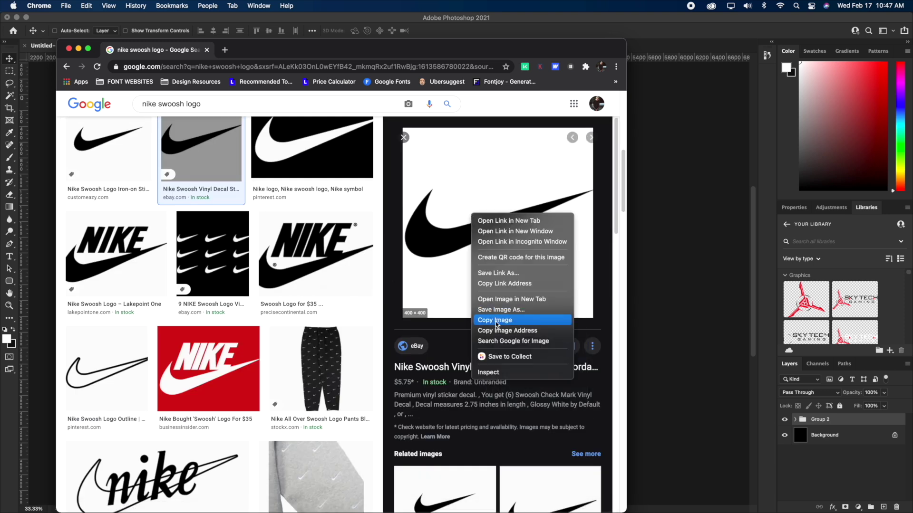
click(496, 320)
click(639, 261)
- Paste the swoosh as a new layer, nudge it lower, and name it Nike Logo
key(super+v)
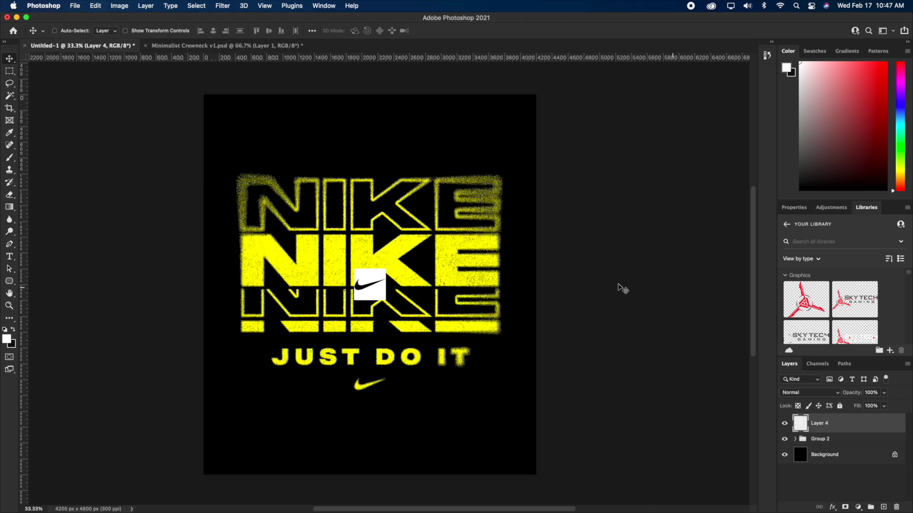
mouse_move(408, 306)
mouse_down()
mouse_move(410, 332)
mouse_move(411, 320)
mouse_up()
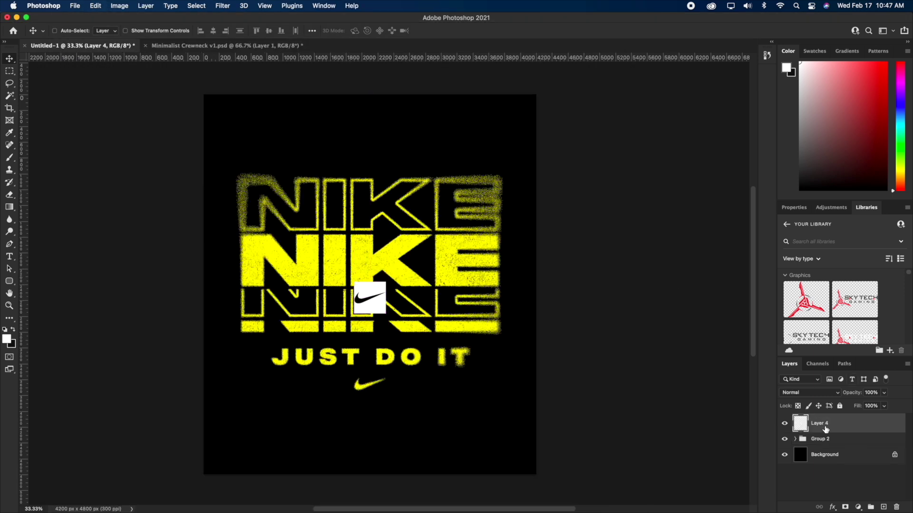
double_click(820, 424)
text(Nike Logo)
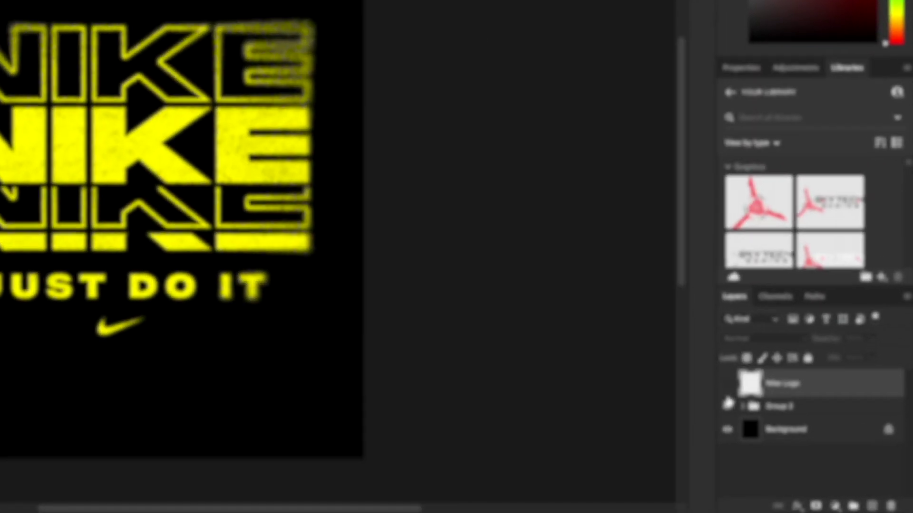
- Rename Group 2 to First Design and hide it along with the Nike Logo layer
drag(784, 423, 785, 439)
double_click(757, 389)
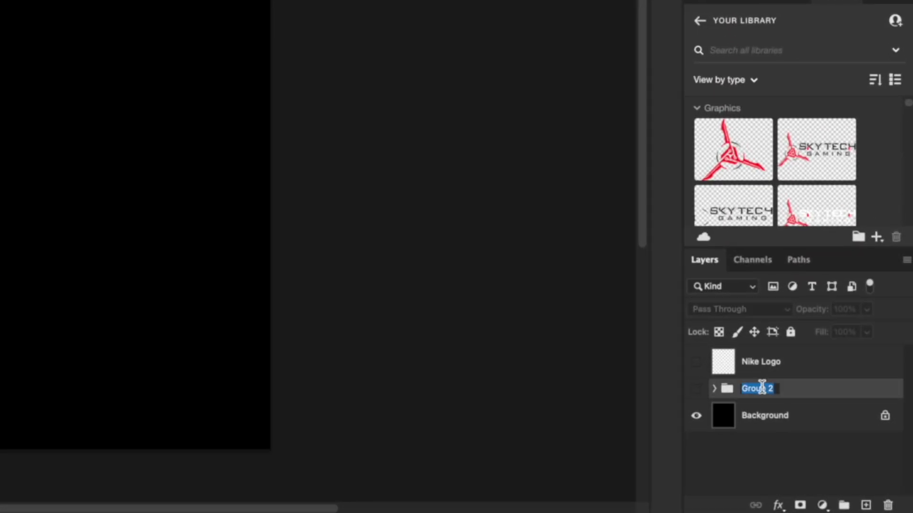
text(First Design)
key(Return)
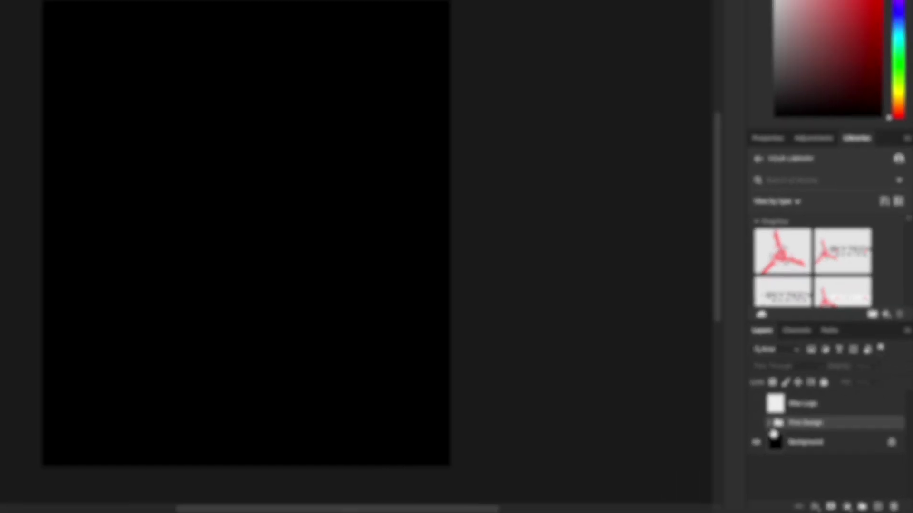
click(706, 394)
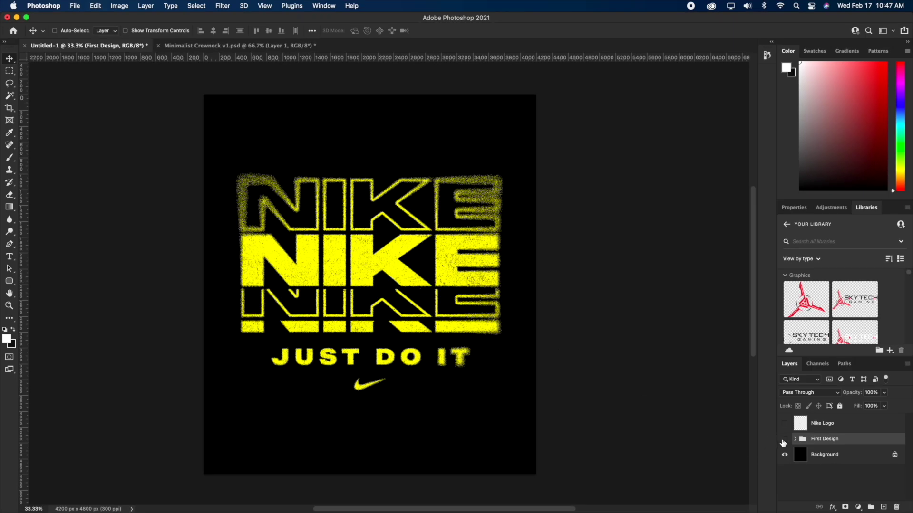
click(783, 440)
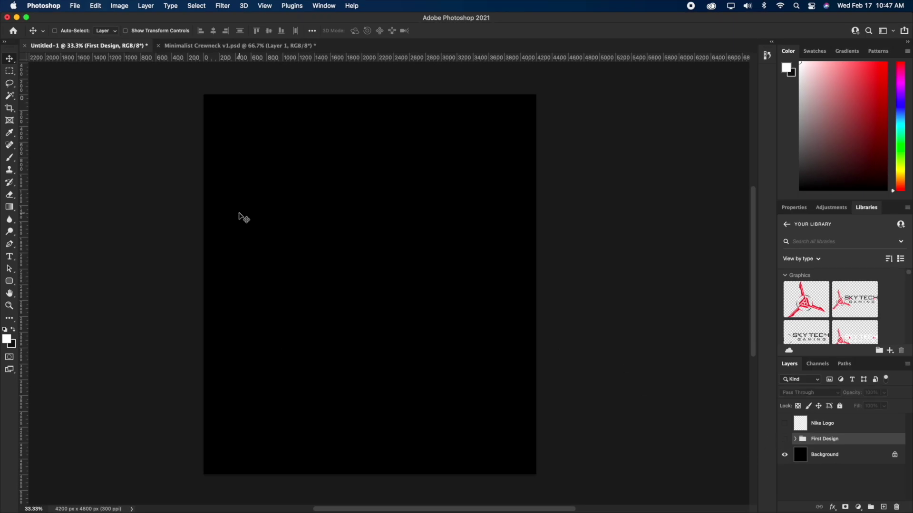
- Type a white NIKE headline on the blank canvas
key(t)
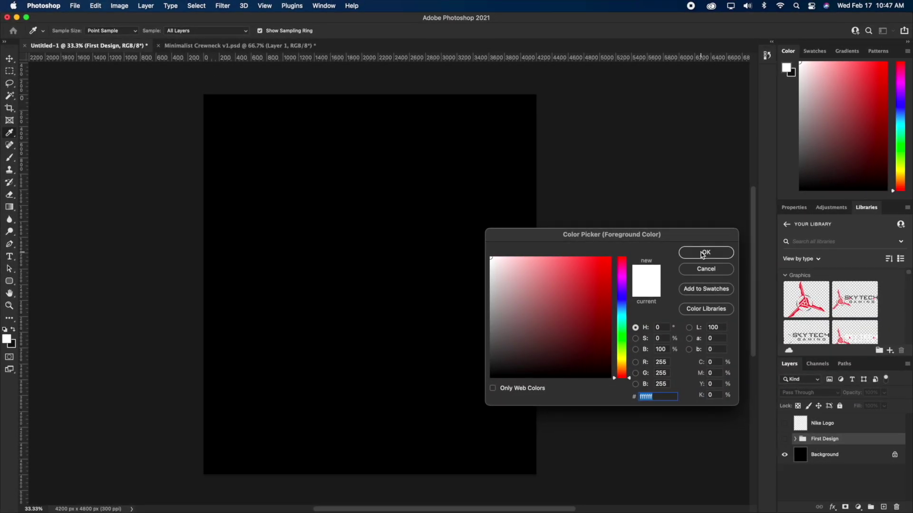
click(705, 253)
key(t)
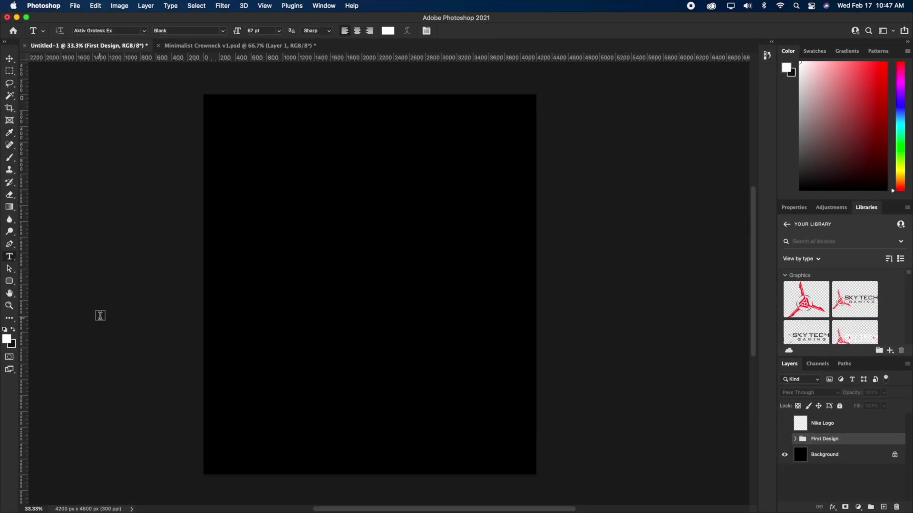
click(300, 238)
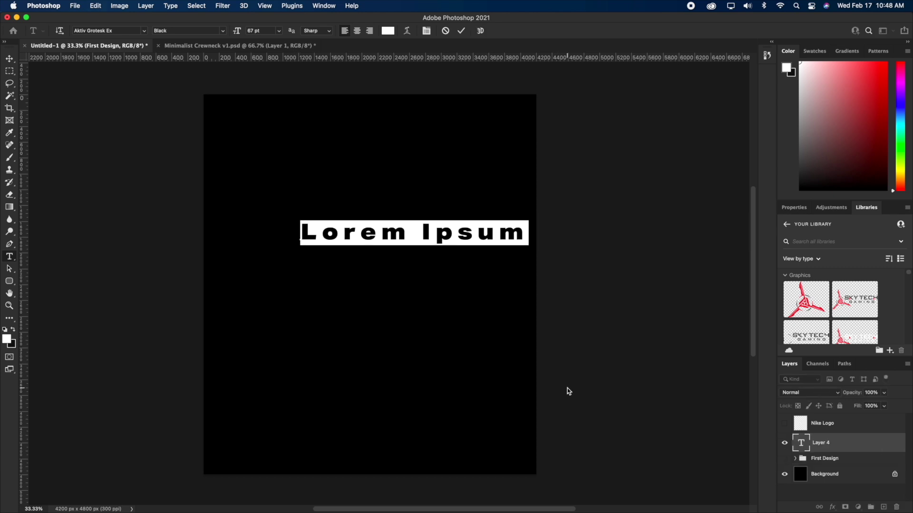
text(NIKE)
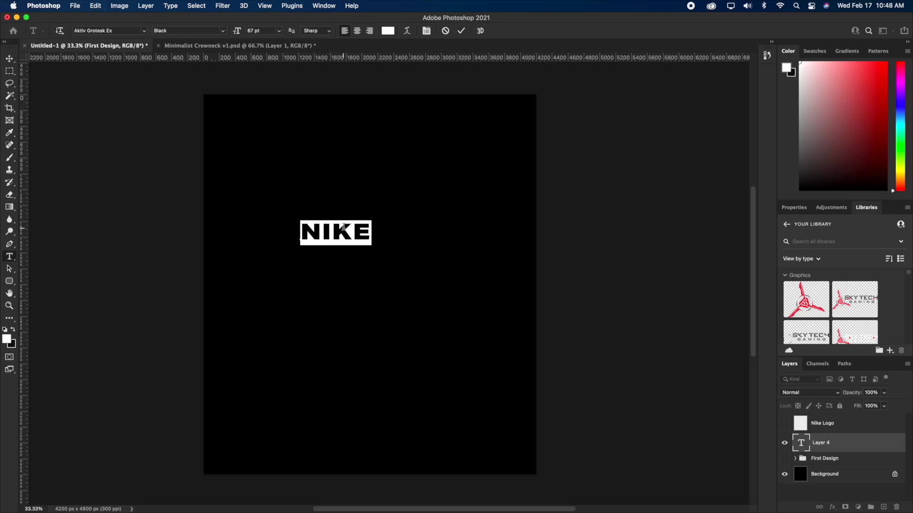
- Tighten NIKE's letter spacing, commit the text, and move it higher on the canvas
key(alt+Left)
key(alt+Left)
key(alt+Left)
key(alt+Left)
key(alt+Left)
key(alt+Left)
key(alt+Left)
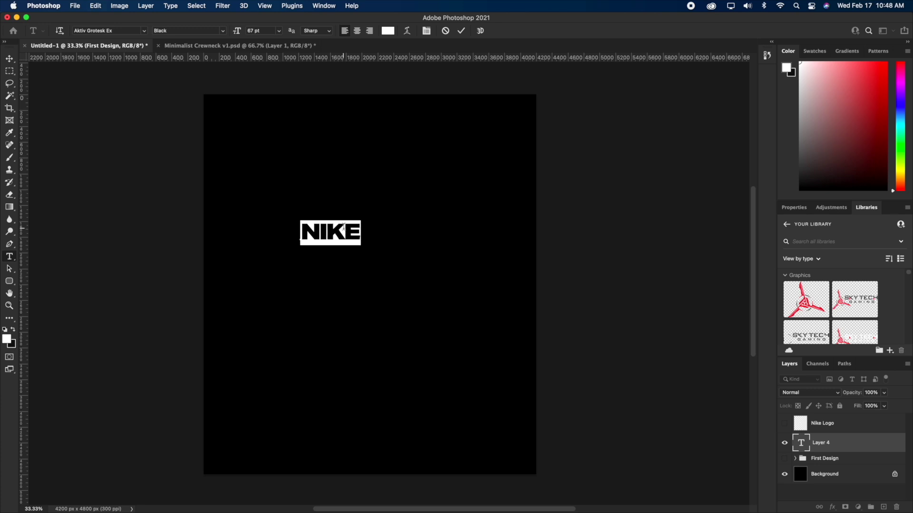
key(alt+Right)
key(alt+Right)
key(alt+Left)
key(alt+Left)
key(alt+Left)
key(alt+Right)
key(alt+Right)
key(alt+Right)
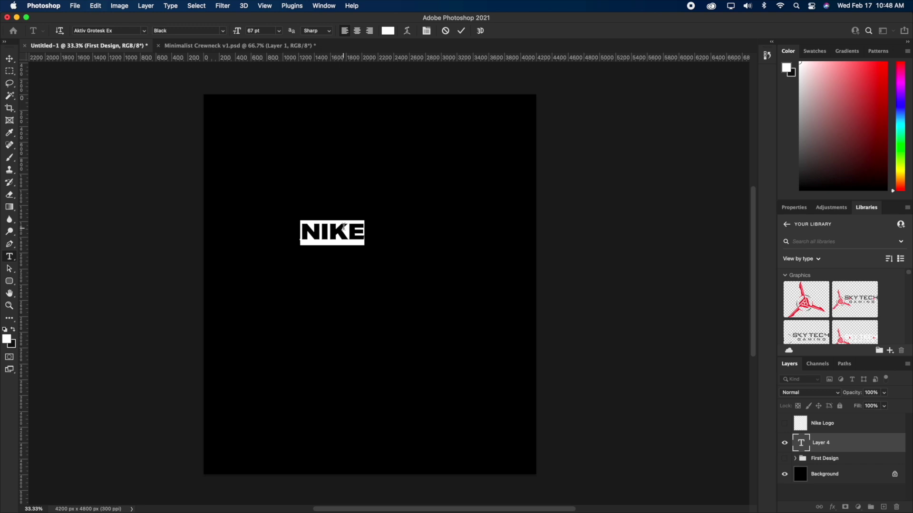
key(alt+Right)
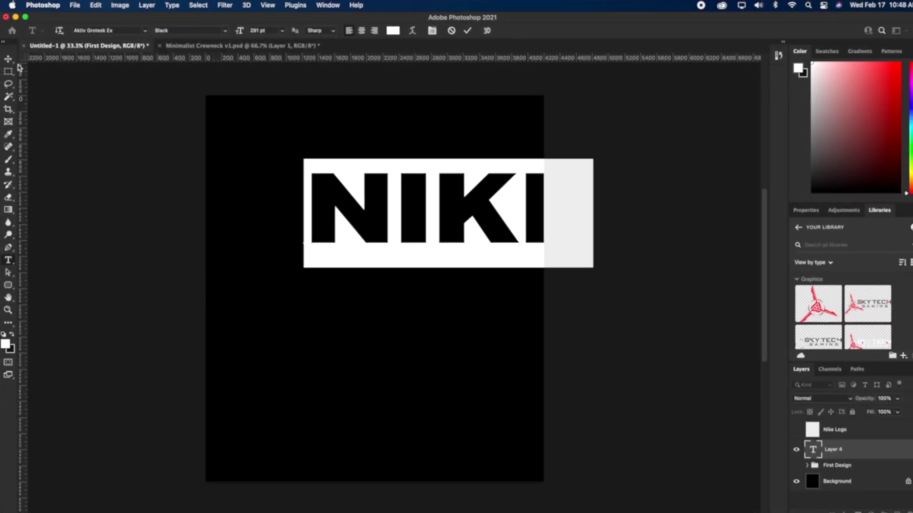
click(9, 58)
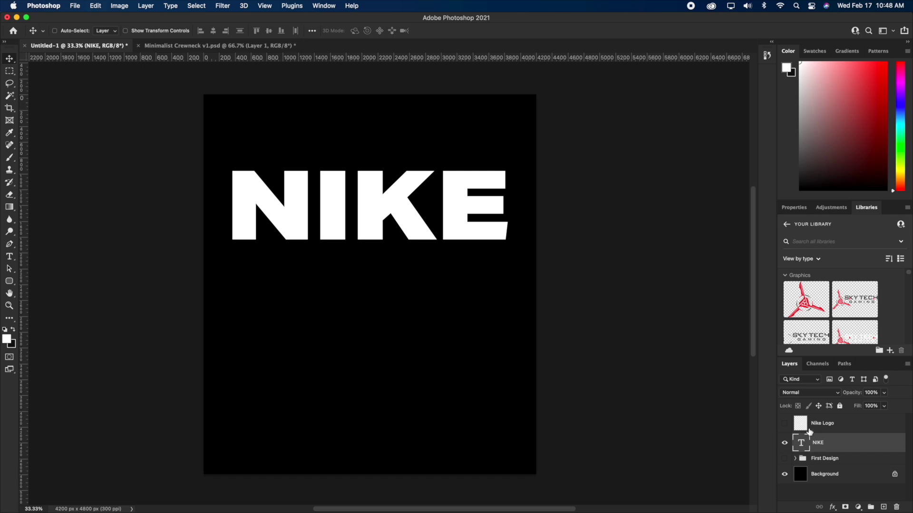
drag(390, 200, 395, 269)
key(super+z)
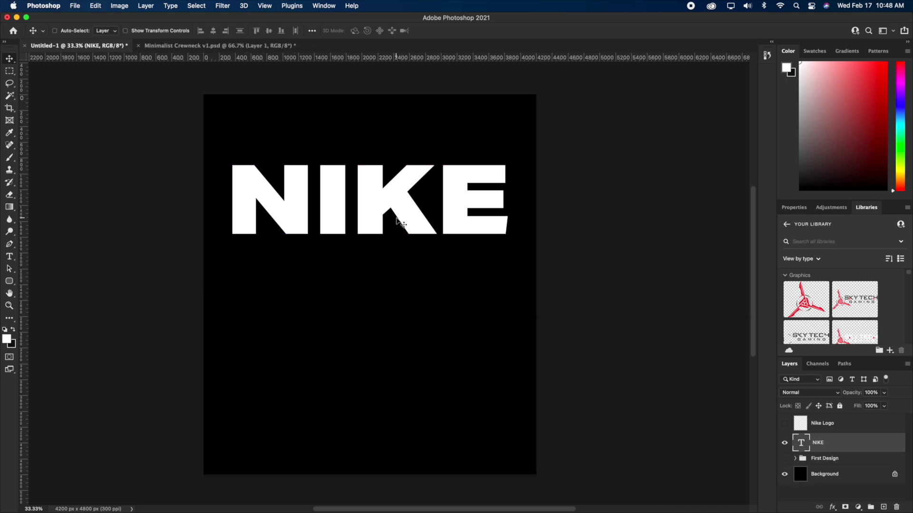
- Alt-drag a duplicate of NIKE to sit just below the original
alt+click(423, 239)
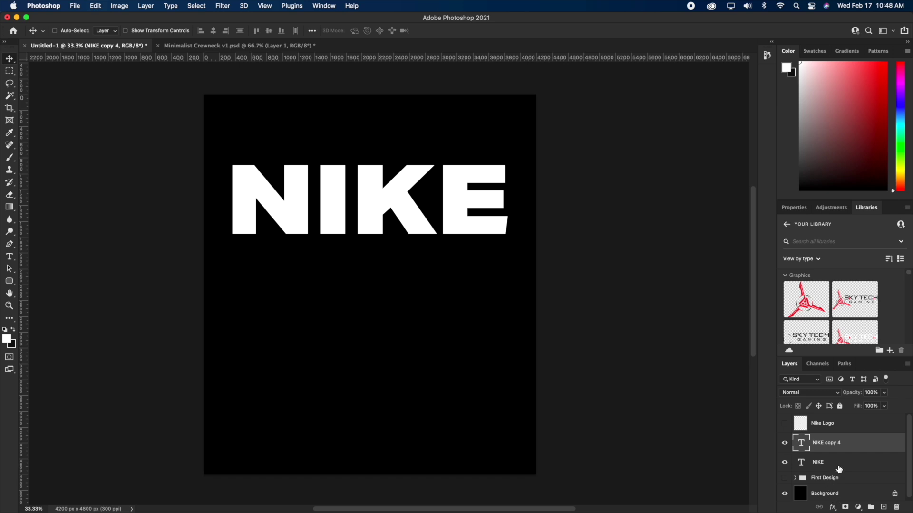
click(837, 464)
key(super+z)
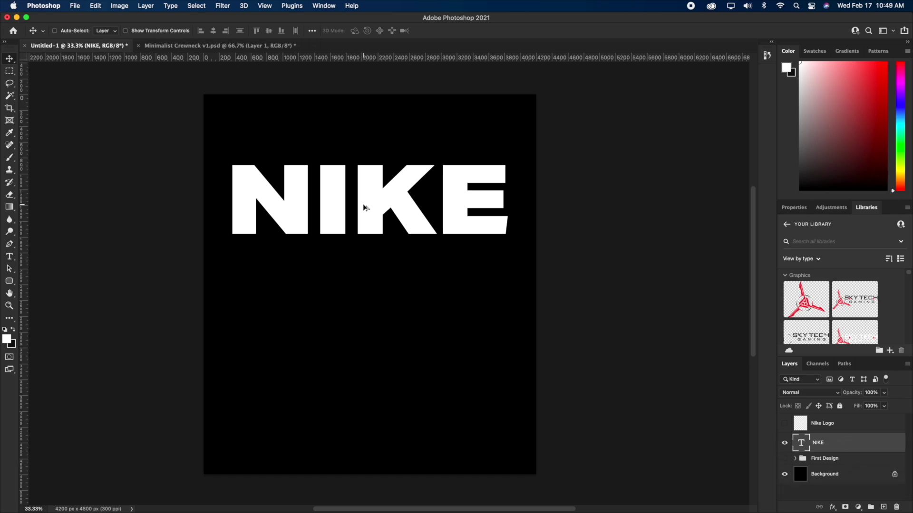
alt+drag(363, 205, 361, 280)
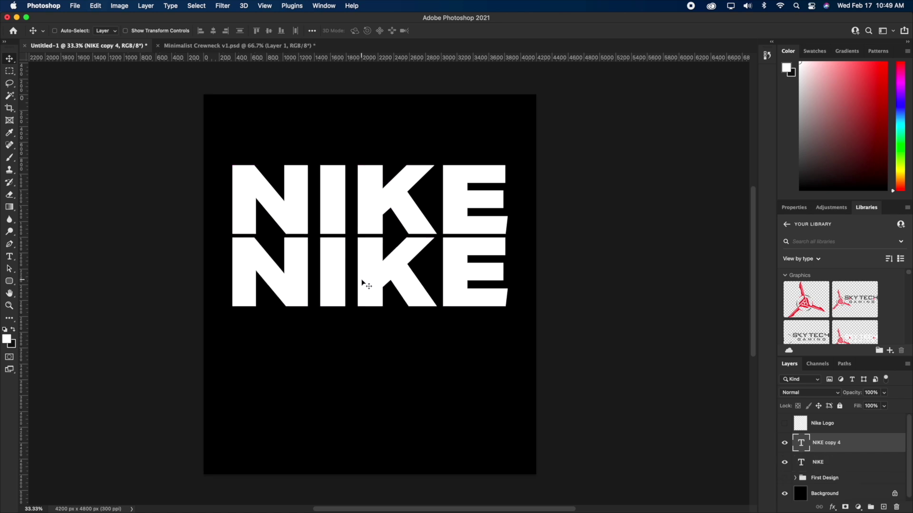
drag(362, 284, 364, 293)
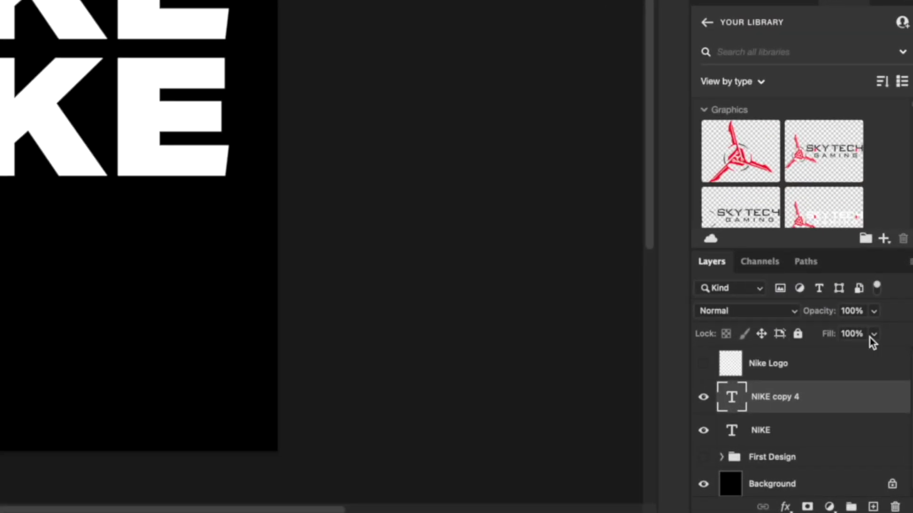
- Set the lower NIKE copy's fill to 0%
click(884, 406)
drag(855, 353, 717, 359)
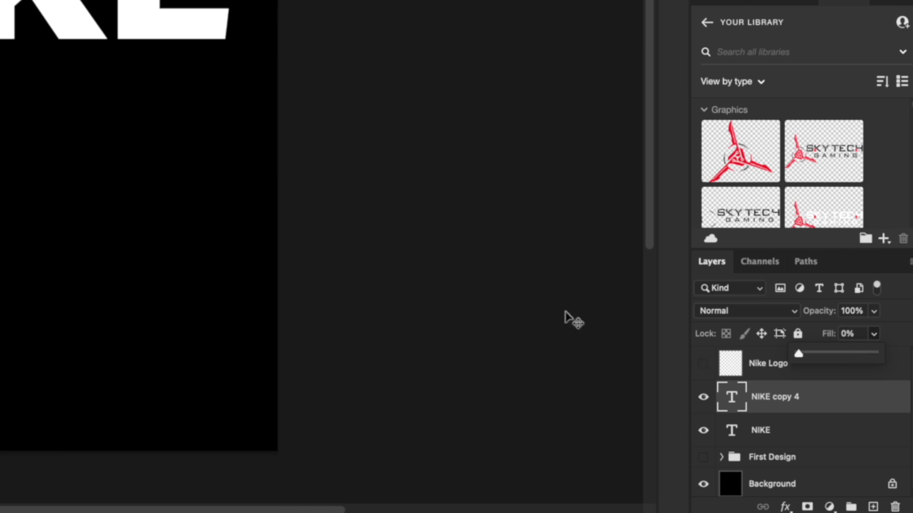
click(834, 405)
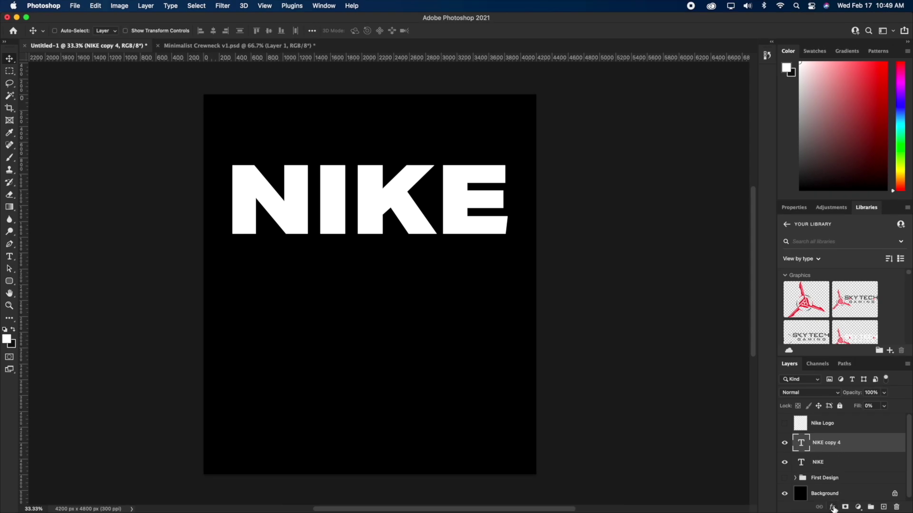
click(834, 508)
- Add a white #ffffff 28 px stroke effect to the lower NIKE copy
click(844, 406)
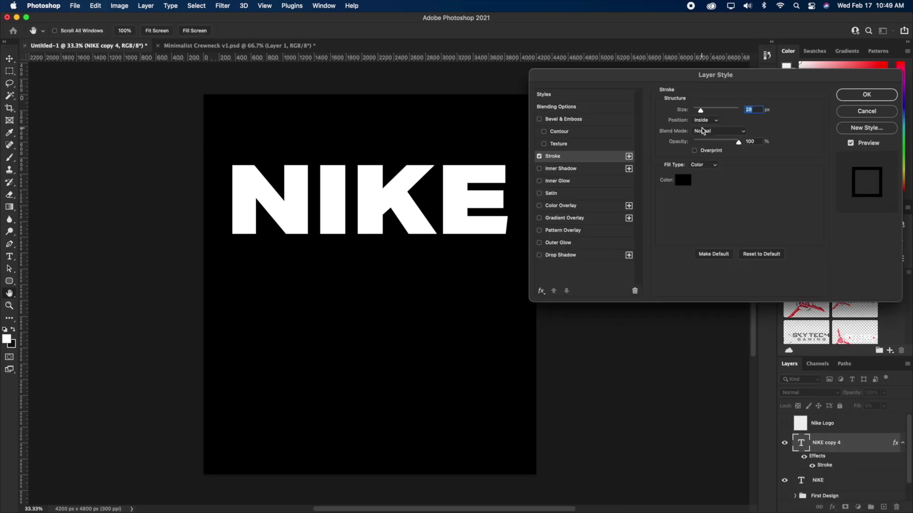
click(683, 180)
text(ffffff)
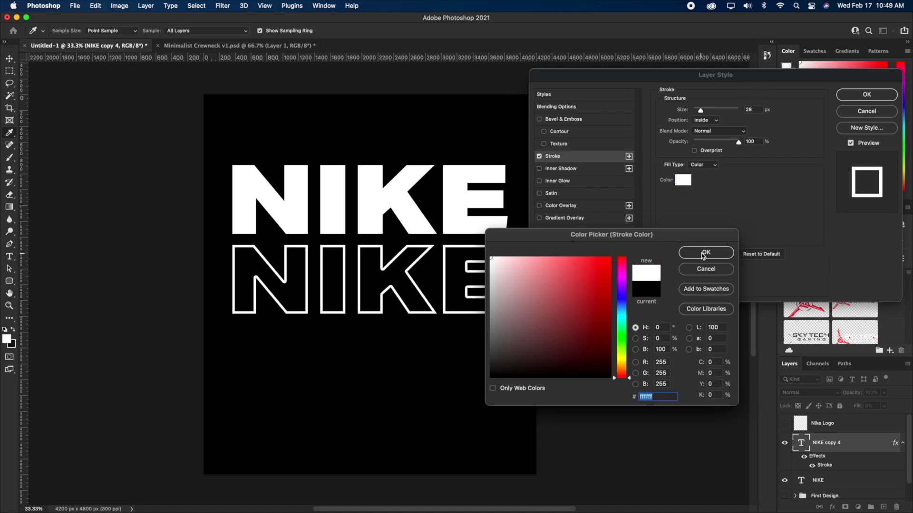
click(703, 254)
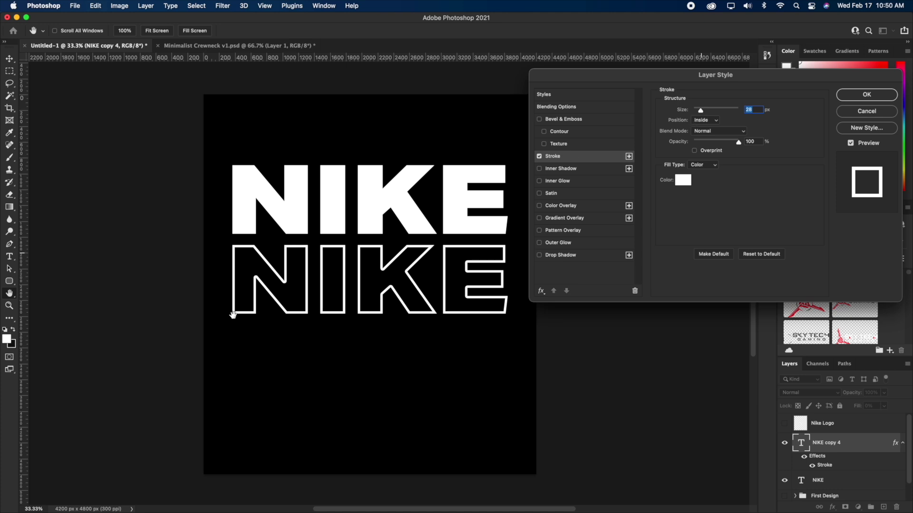
click(867, 95)
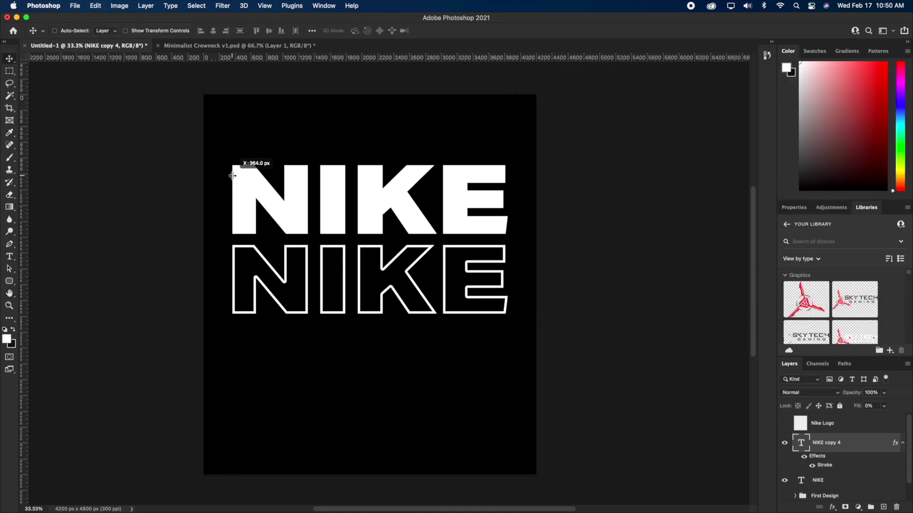
- Zoom in to inspect the stroke, then change its position from Inside to Outside
key(z)
click(233, 183)
click(228, 164)
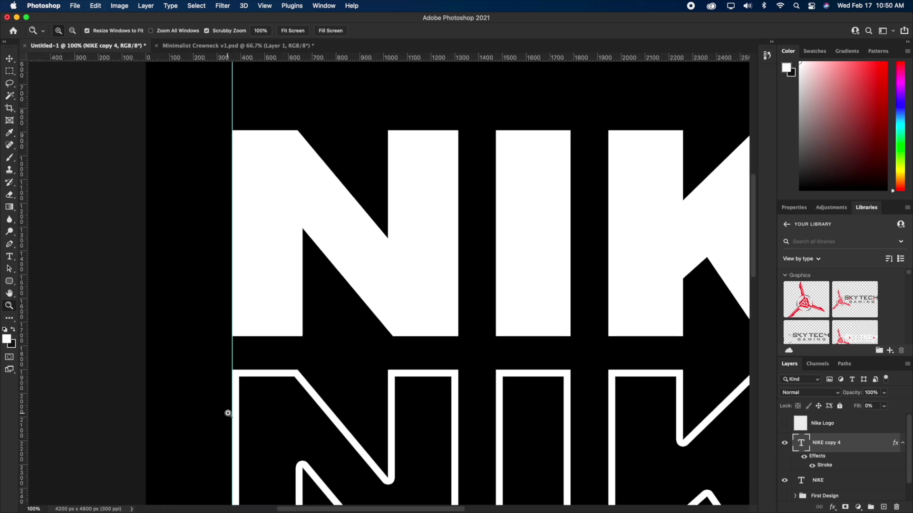
double_click(822, 468)
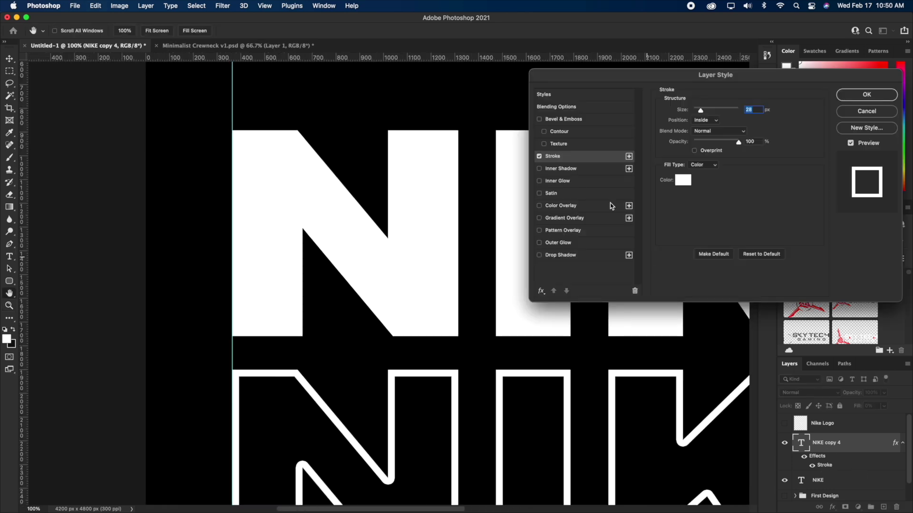
click(710, 121)
click(708, 110)
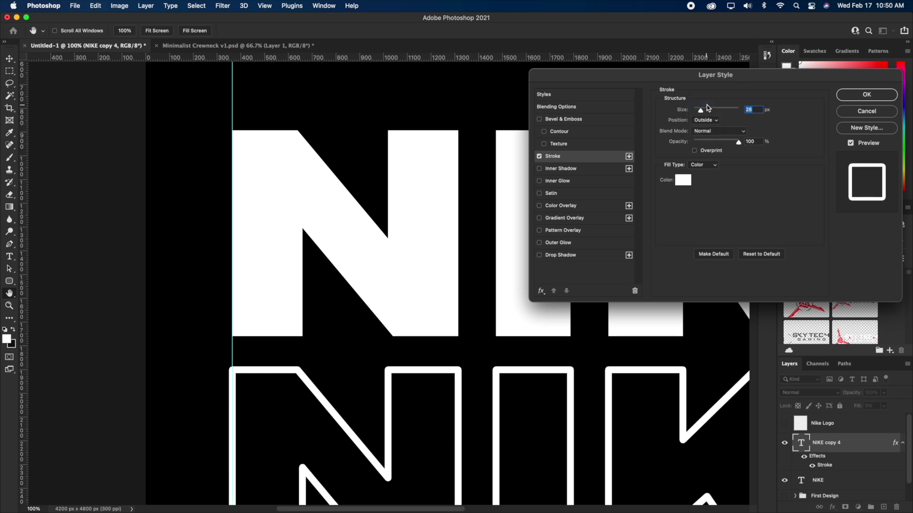
key(Return)
scroll(342, 200, down, 5)
- Alt-drag the outlined NIKE straight up to create a copy above the solid NIKE
key(z)
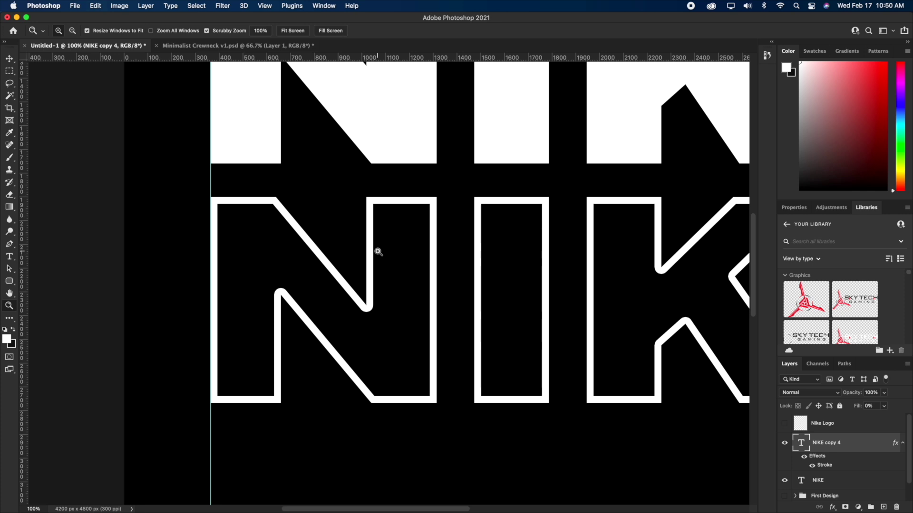
drag(427, 273, 410, 259)
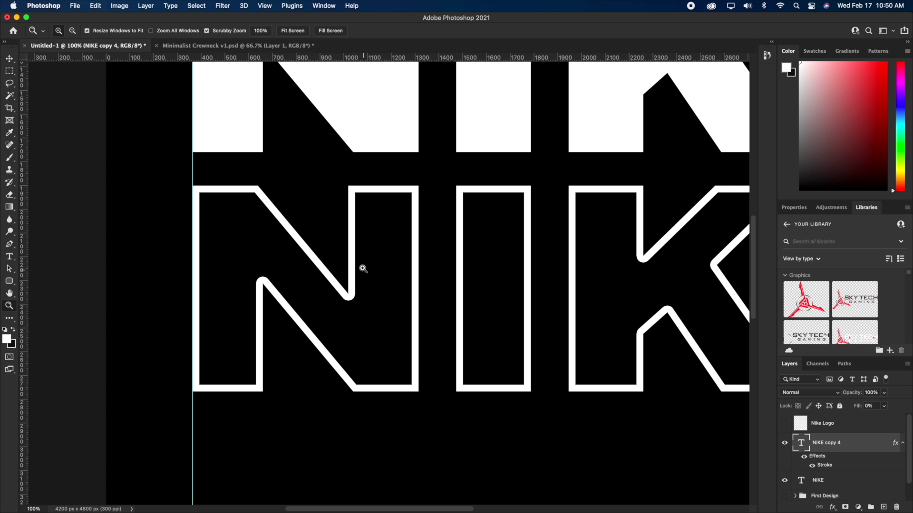
alt+click(286, 226)
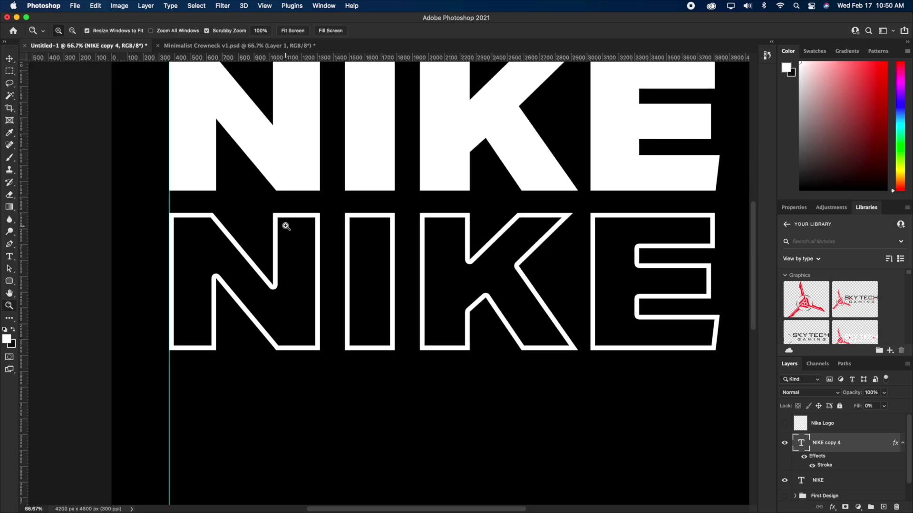
click(287, 228)
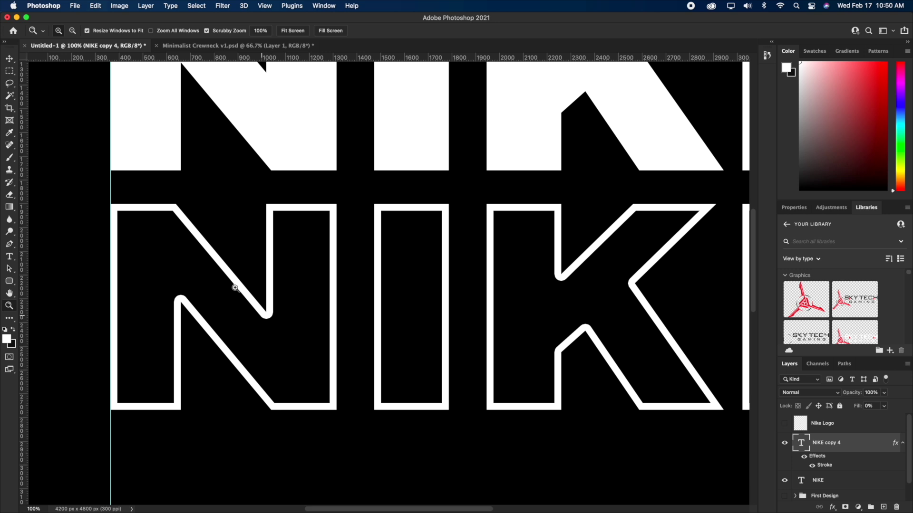
alt+click(312, 254)
alt+click(416, 245)
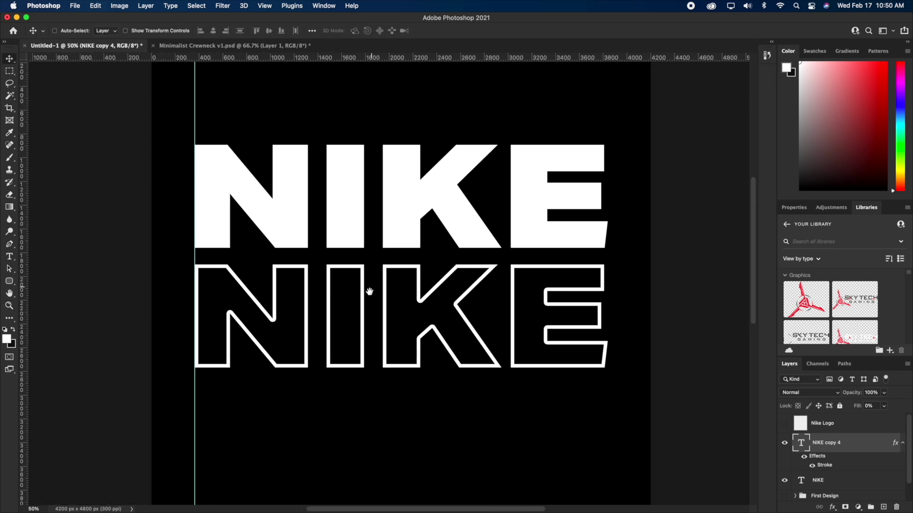
key(v)
drag(425, 336, 431, 98)
key(super+j)
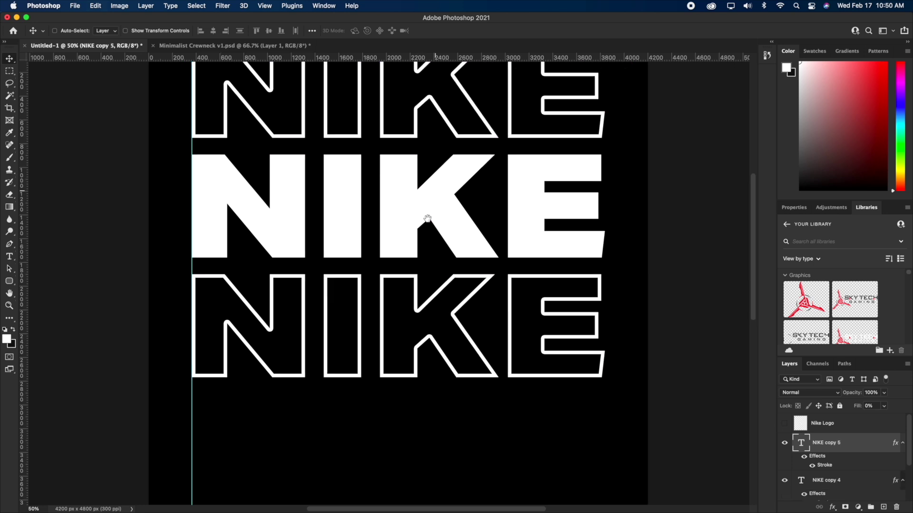
scroll(422, 205, up, 3)
right_click(866, 450)
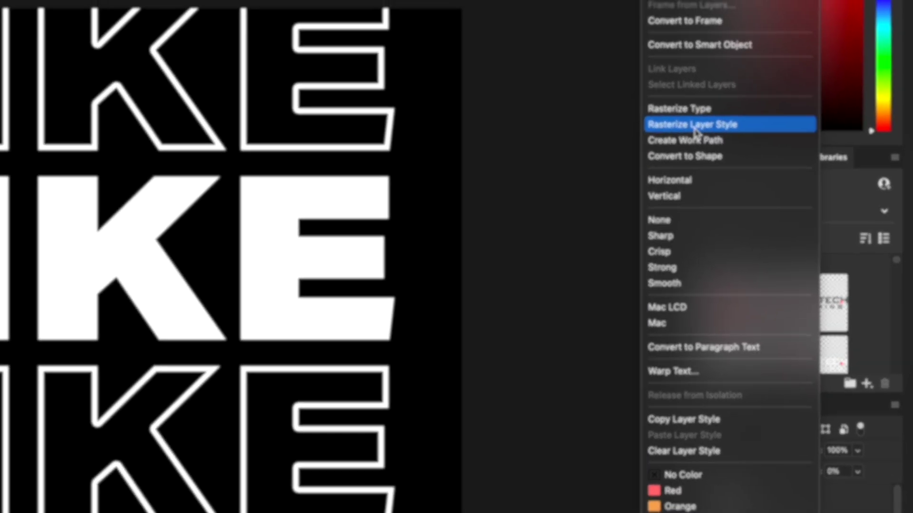
- Rasterize the top outline copy's stroke, move it down, and delete its part overlapping NIKE
click(694, 125)
drag(475, 171, 473, 239)
click(9, 70)
click(48, 69)
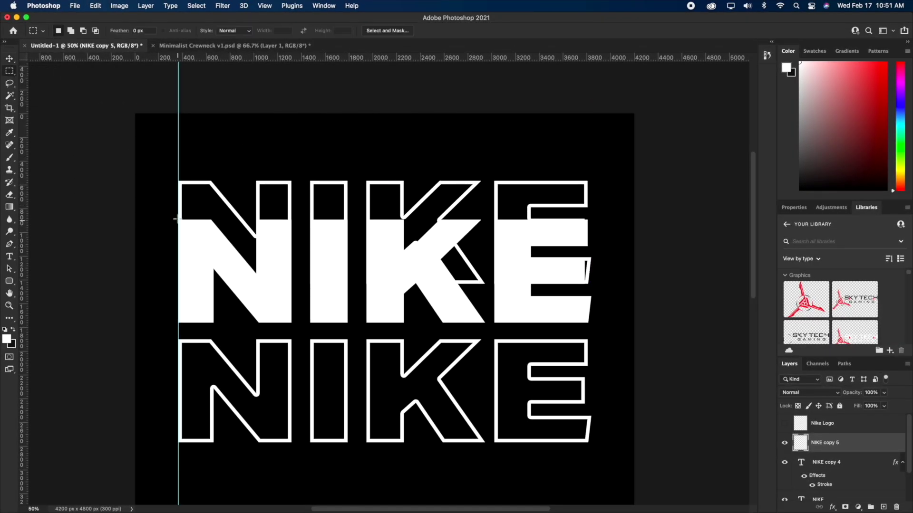
mouse_move(167, 209)
mouse_down()
mouse_move(658, 399)
mouse_move(627, 489)
mouse_up()
key(Delete)
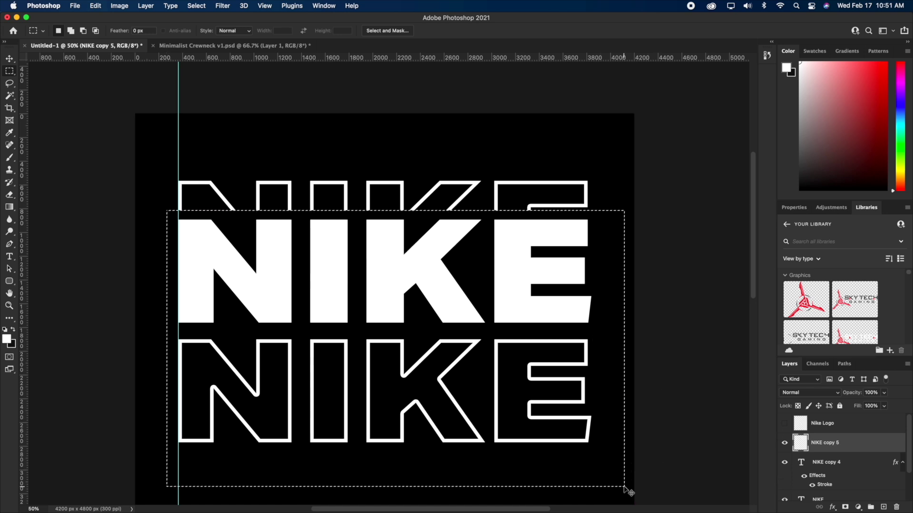
key(cmd+d)
- Rasterize the lower outline NIKE, move it up against the solid NIKE, and delete the overlap
key(v)
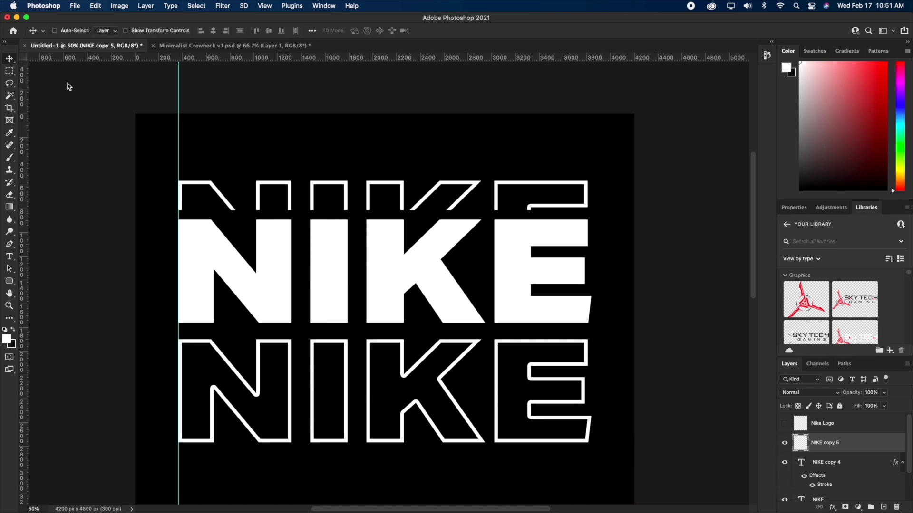
drag(409, 270, 410, 187)
click(826, 462)
right_click(825, 463)
click(788, 187)
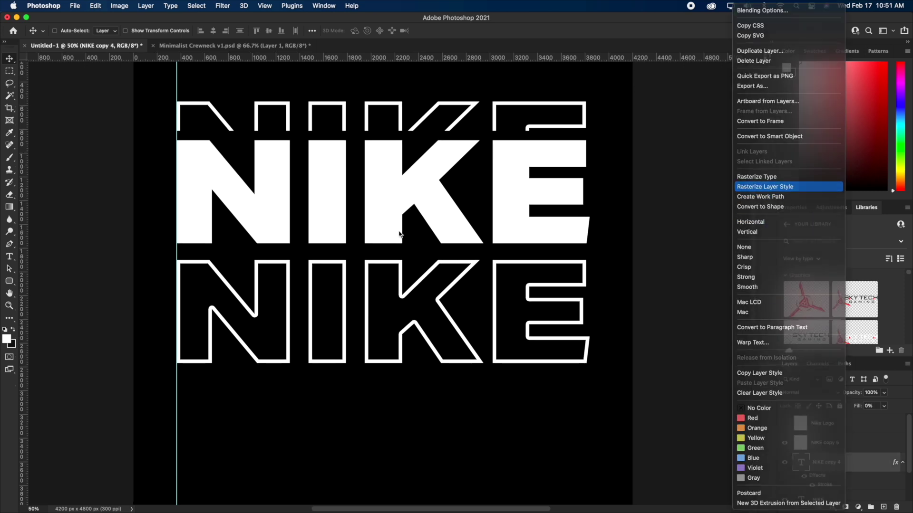
drag(381, 267, 384, 221)
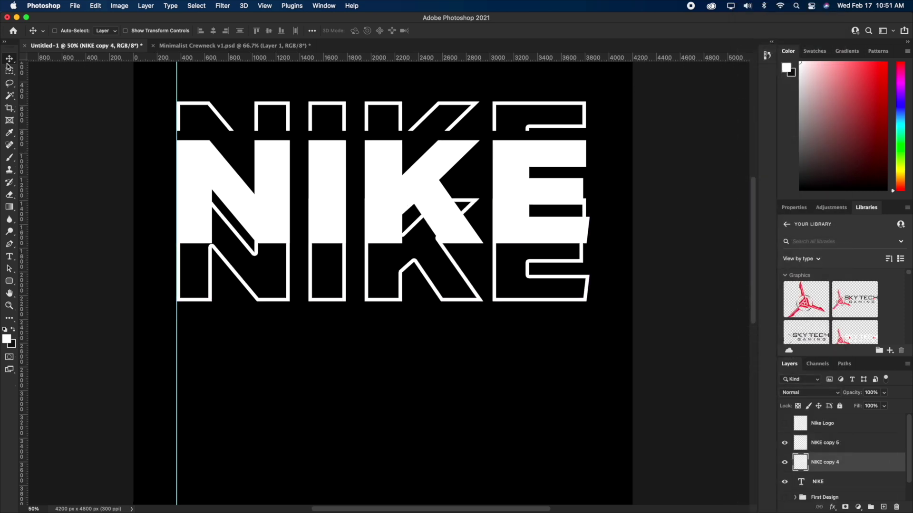
key(m)
drag(134, 115, 711, 246)
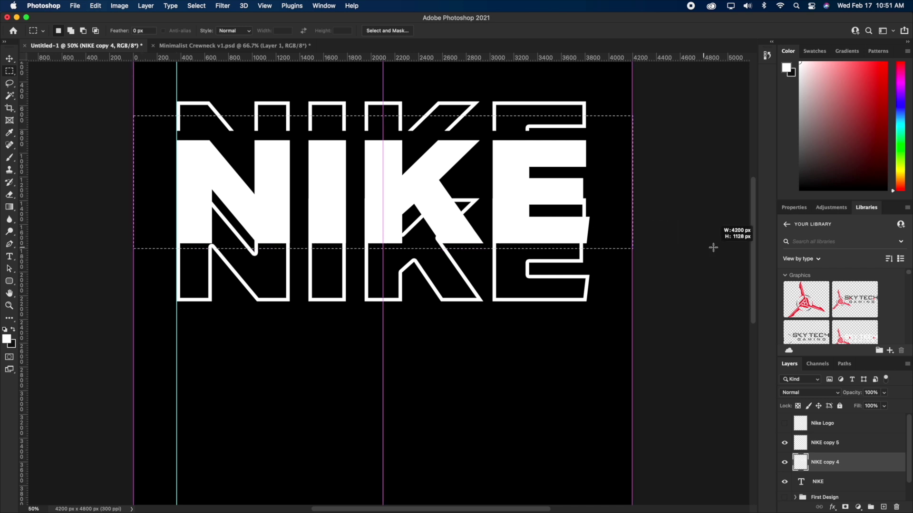
key(Delete)
key(ctrl+d)
key(v)
click(785, 442)
click(784, 442)
scroll(826, 456, down, 2)
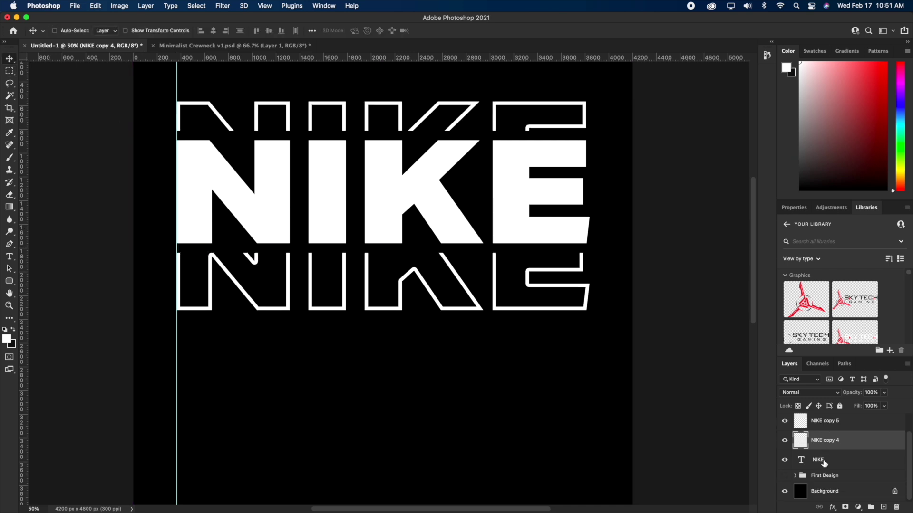
- Duplicate the solid NIKE lower, trim it to a thin strip, and tuck it under the outline
click(824, 464)
drag(315, 185, 318, 301)
key(m)
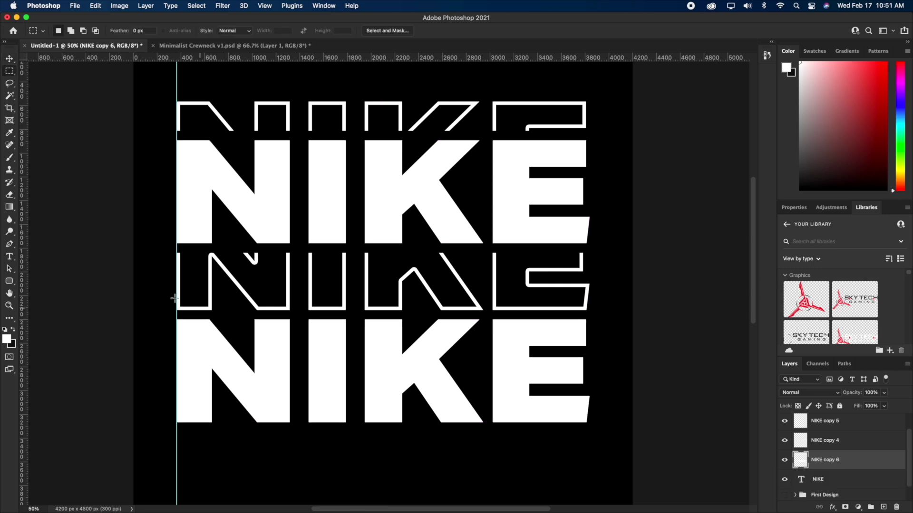
drag(161, 329, 628, 428)
key(Delete)
key(ctrl+d)
key(v)
drag(377, 308, 376, 314)
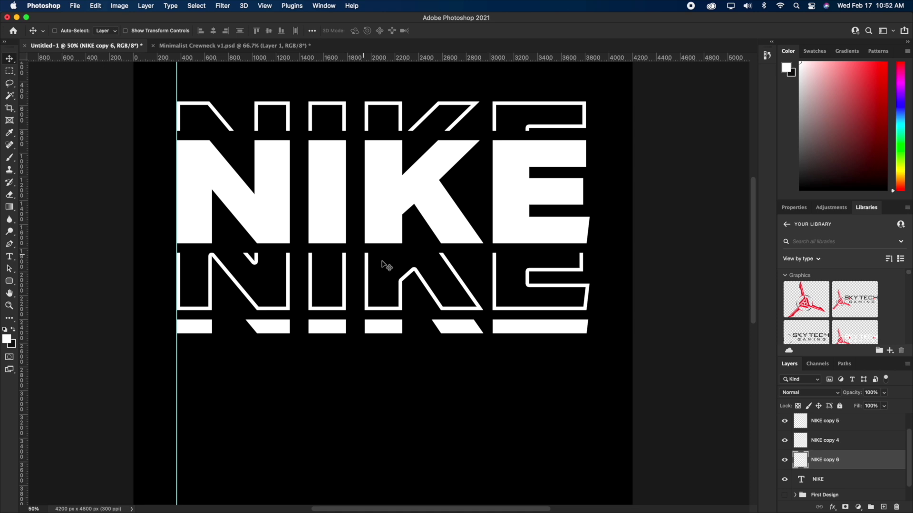
key(ctrl)
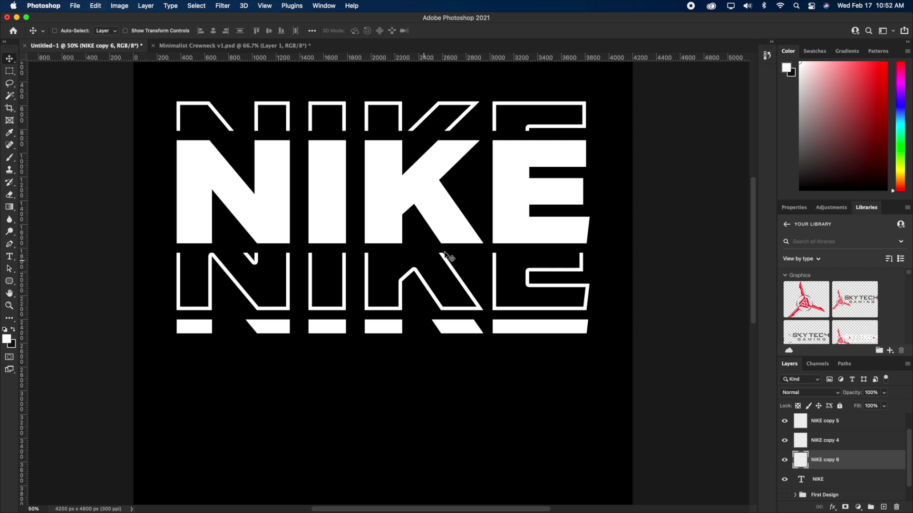
scroll(874, 471, up, 1)
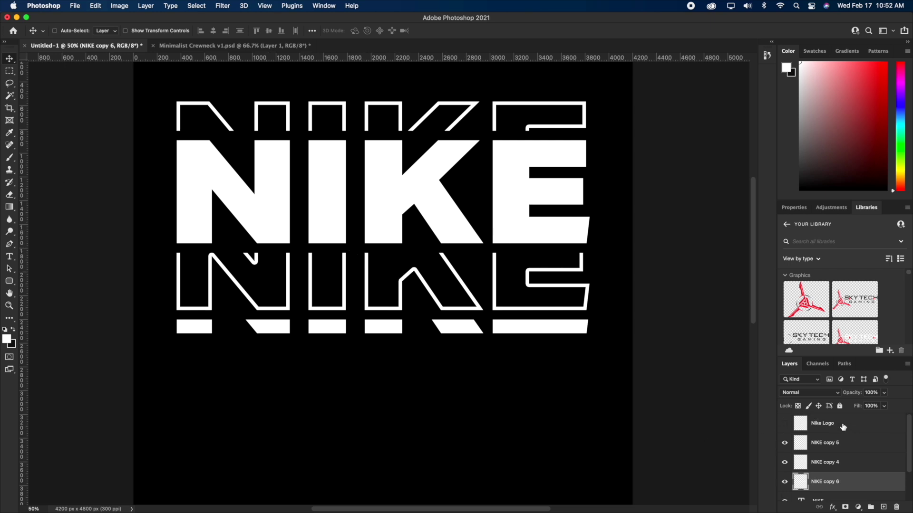
click(842, 426)
- Type JUST DO IT below the stack at 65 pt with widened letter spacing
key(t)
click(224, 404)
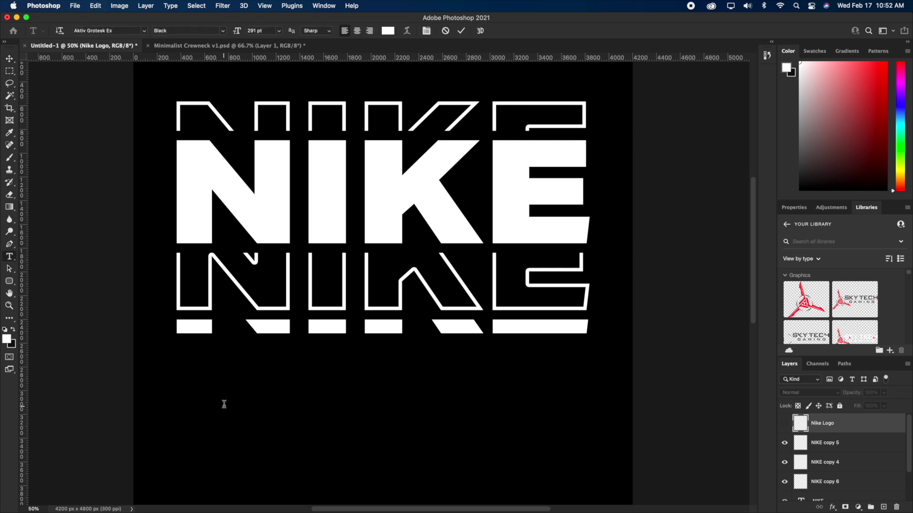
text(JUST)
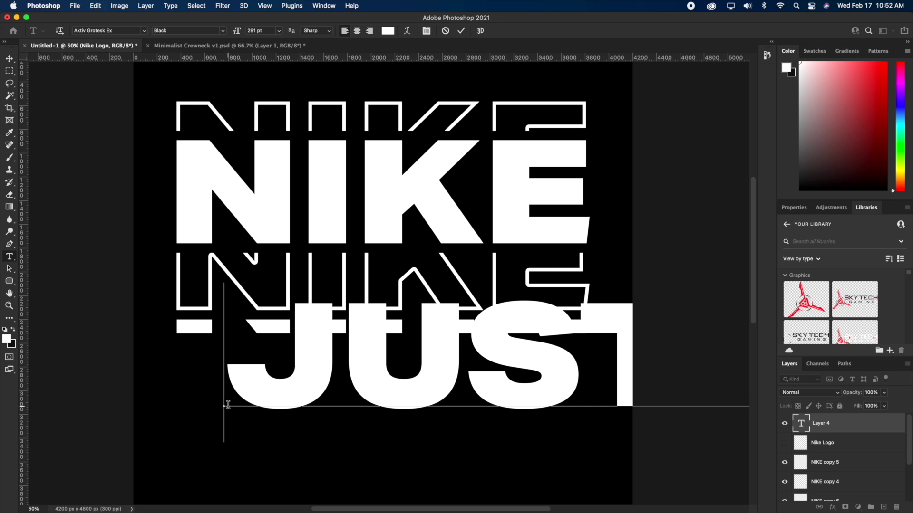
key(super+a)
drag(236, 31, 17, 82)
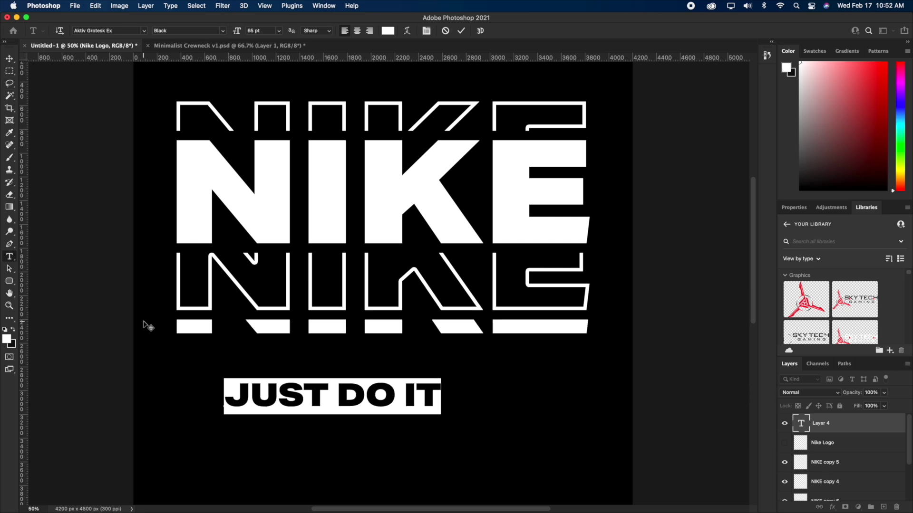
key(alt+Right)
key(alt+Right)
key(alt+Right)
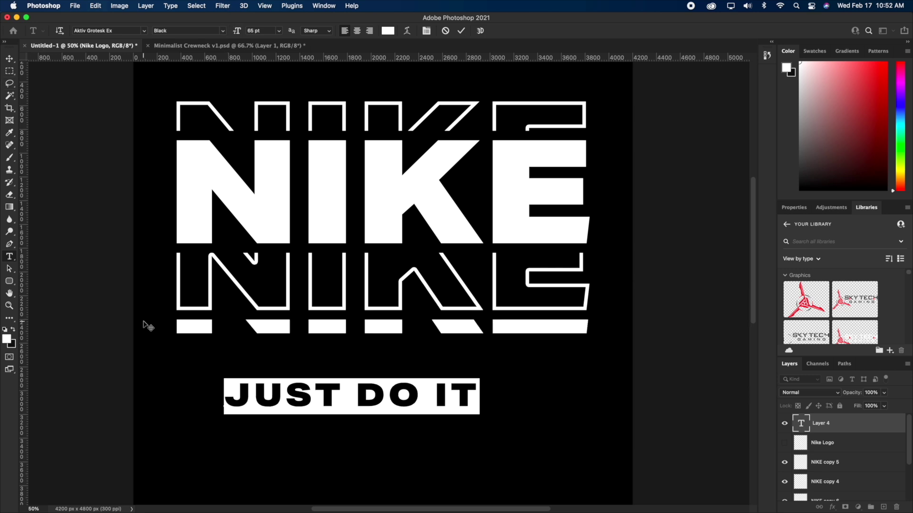
key(alt+Right)
key(alt+Right)
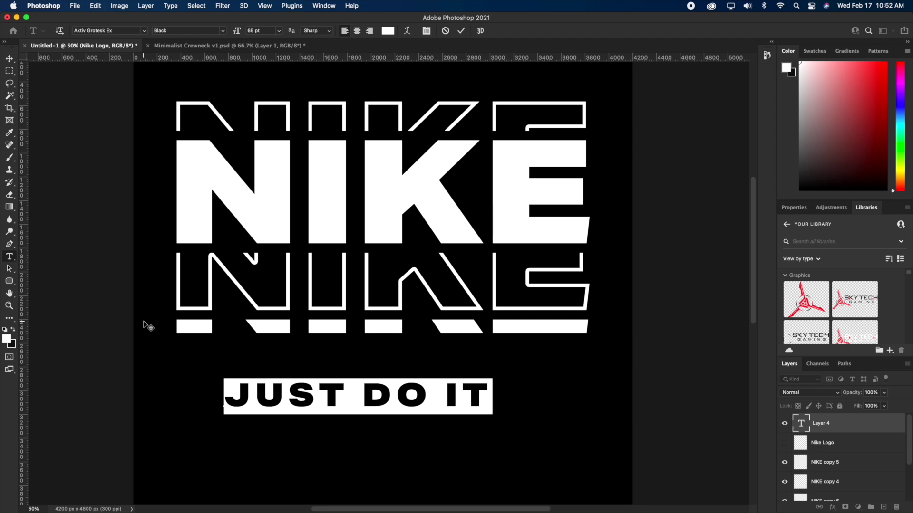
key(alt+Right)
- Commit the tagline and move it up, centred beneath the NIKE stack
click(9, 58)
scroll(356, 285, right, 3)
drag(357, 397, 332, 378)
scroll(352, 366, left, 2)
scroll(351, 366, down, 1)
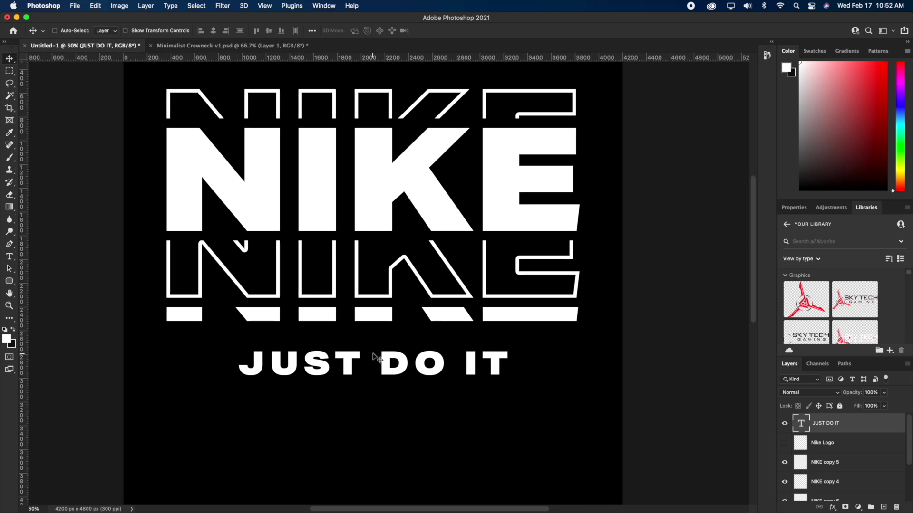
click(785, 443)
- Move the swoosh below JUST DO IT, invert it to white, and delete its black box
click(827, 442)
drag(323, 312, 325, 396)
key(super+i)
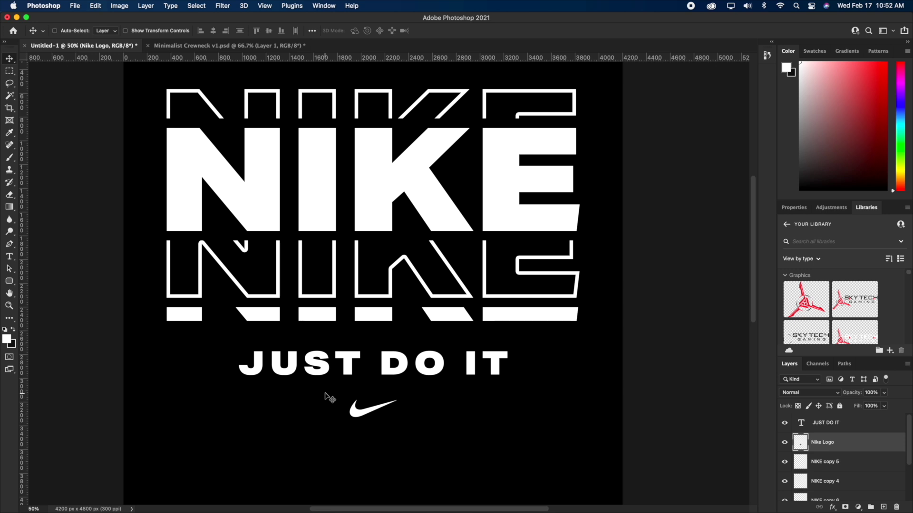
click(4, 98)
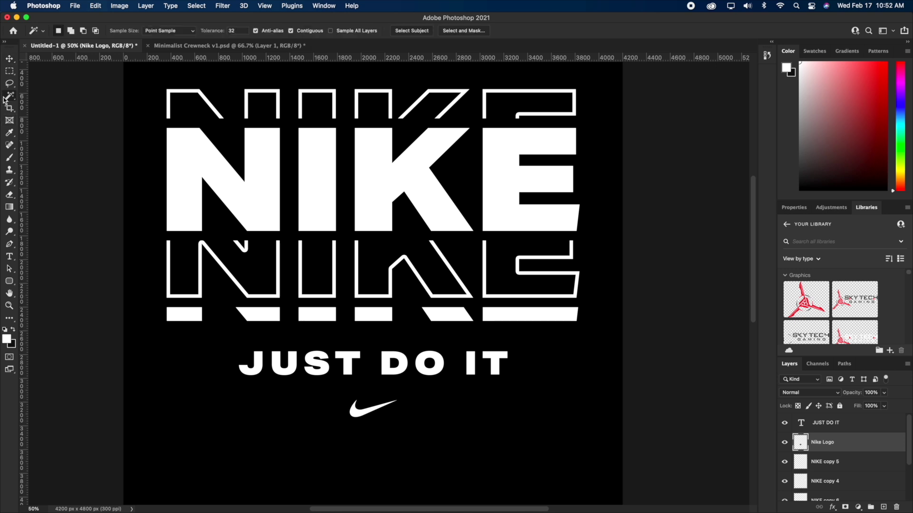
click(372, 404)
key(Delete)
key(super+d)
key(v)
- Enlarge the swoosh with Free Transform and zoom out to view the whole canvas
key(super+t)
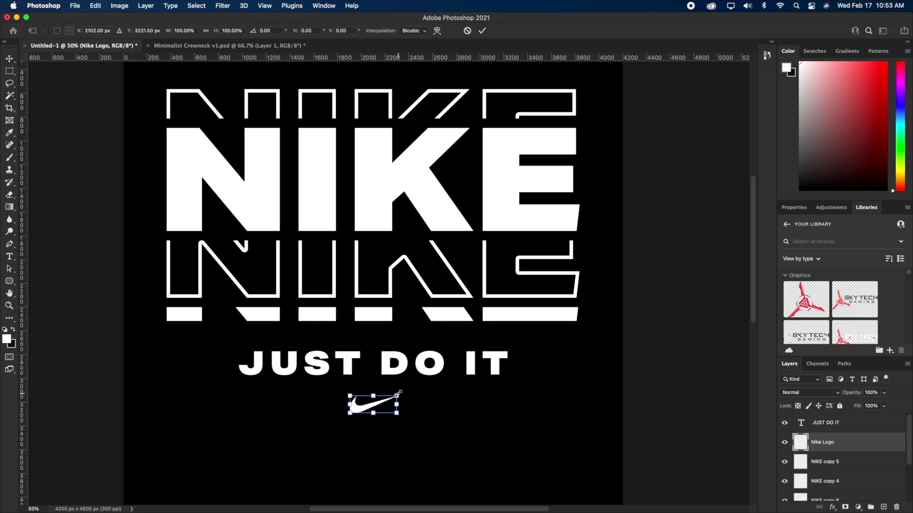
drag(399, 393, 392, 370)
key(Return)
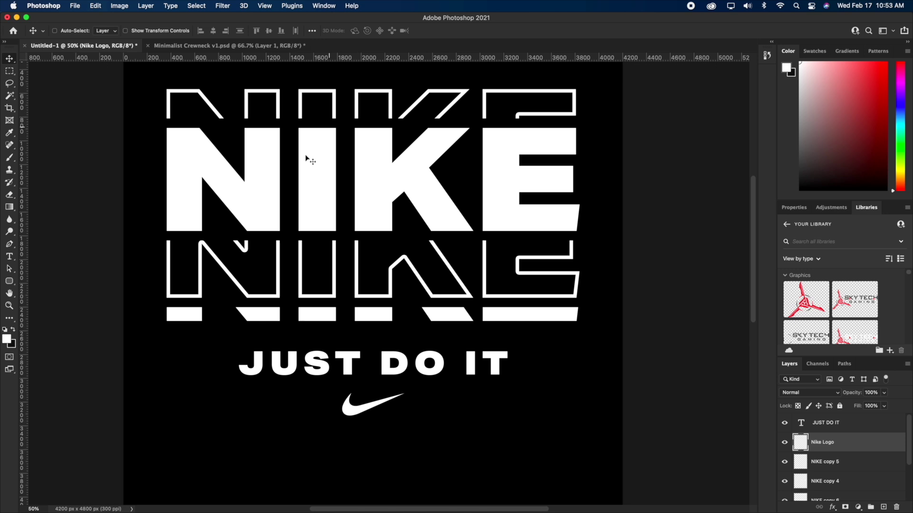
key(z)
alt+click(417, 241)
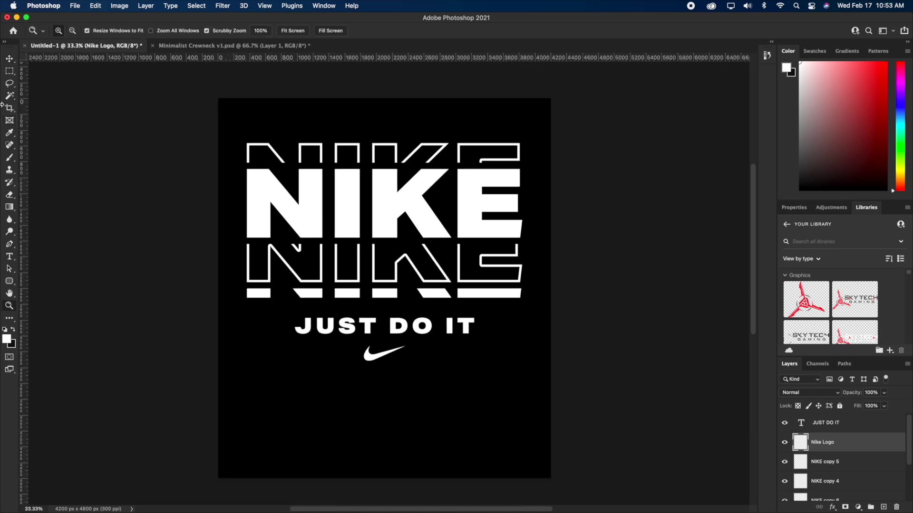
click(9, 60)
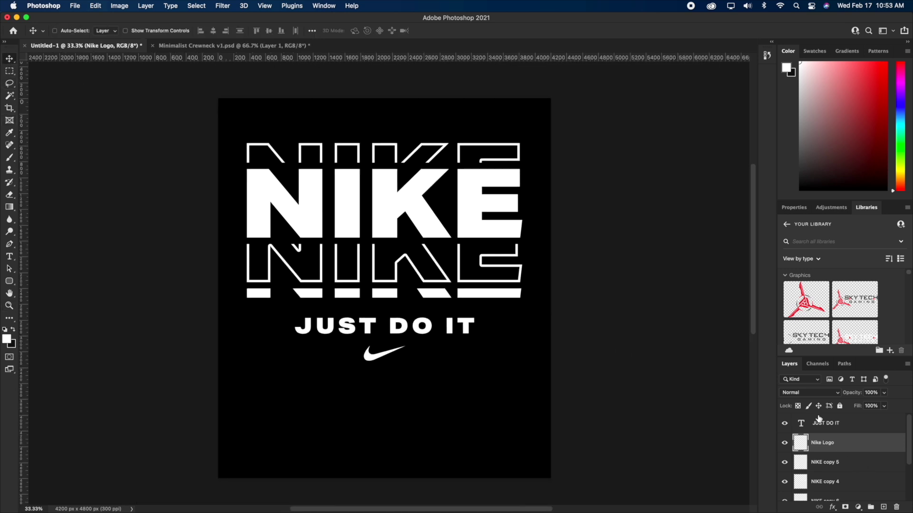
- Select the design layers from JUST DO IT down to NIKE
key(super+alt+a)
scroll(822, 420, down, 3)
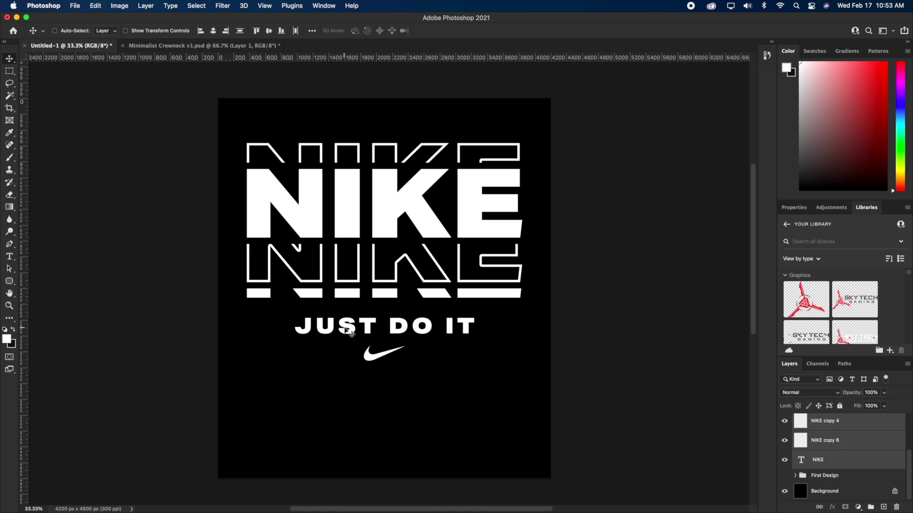
scroll(837, 437, up, 3)
click(838, 423)
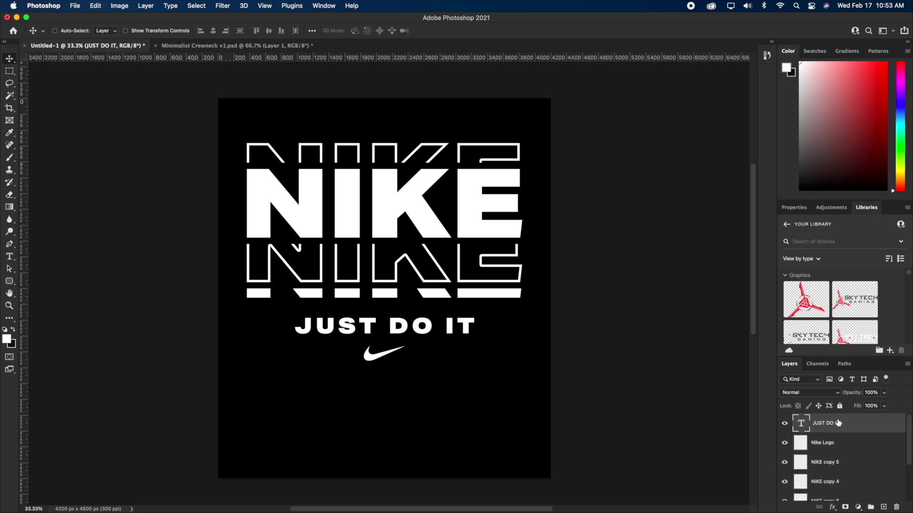
scroll(838, 428, down, 3)
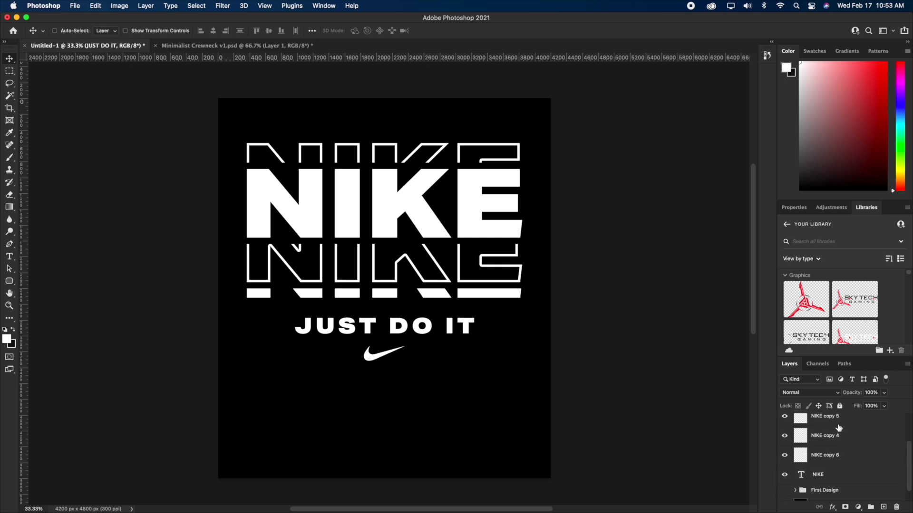
shift+click(825, 472)
- Group them as DESIGN, move the design about 247 px lower, and hide First Design
scroll(826, 429, down, 1)
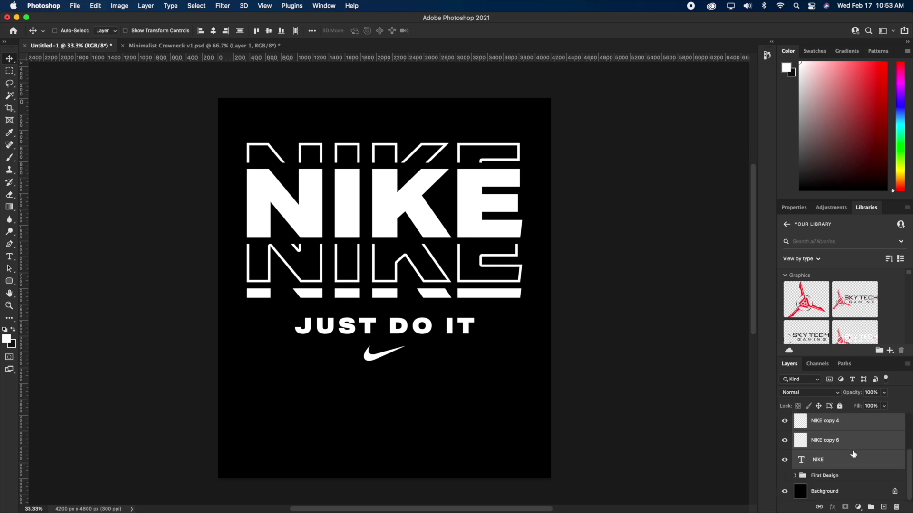
key(super+g)
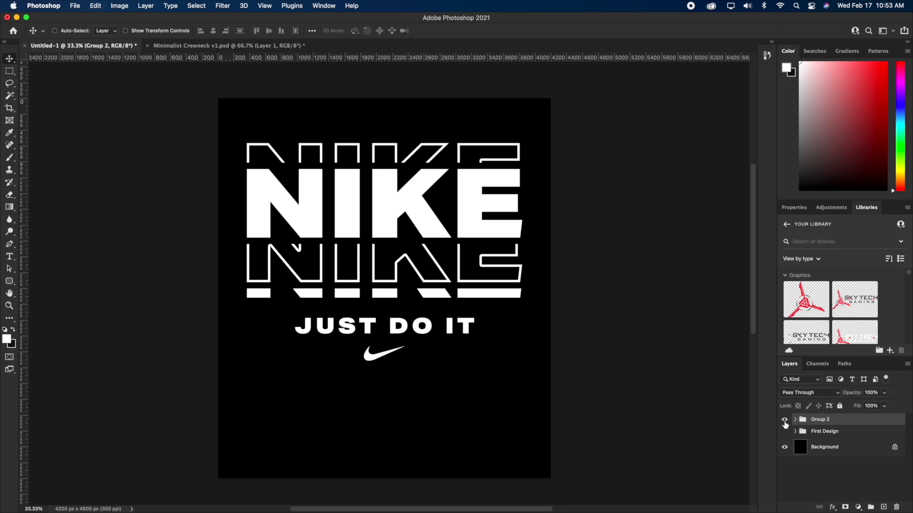
drag(345, 217, 345, 237)
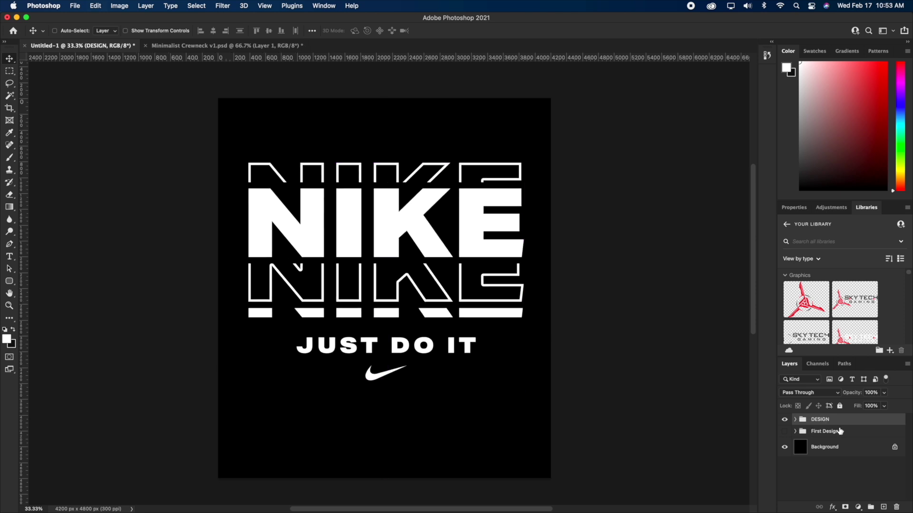
click(784, 431)
- Hide the black background and paste a Copy Merged of the whole canvas as Layer 4
click(784, 447)
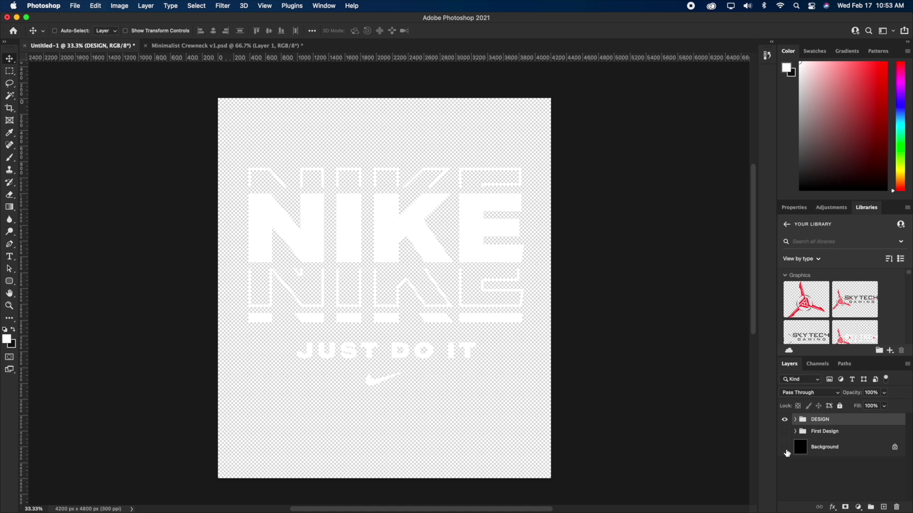
key(super+a)
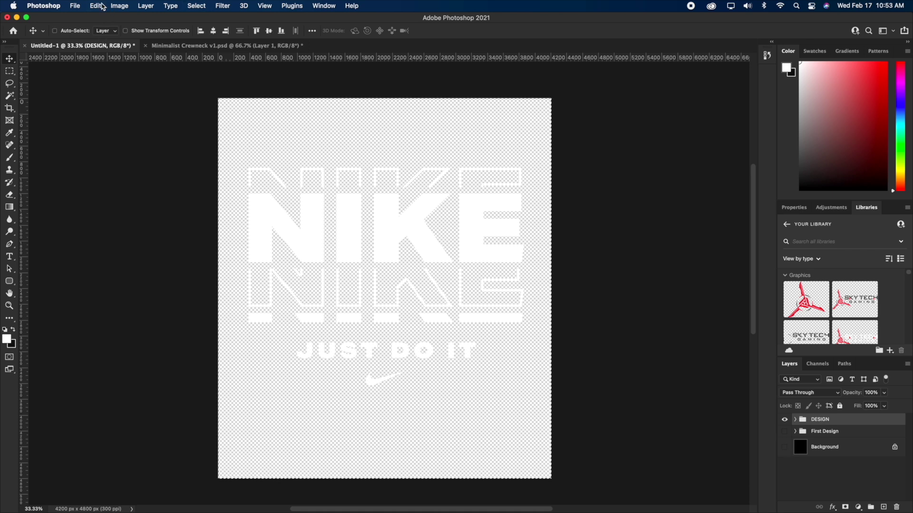
click(97, 5)
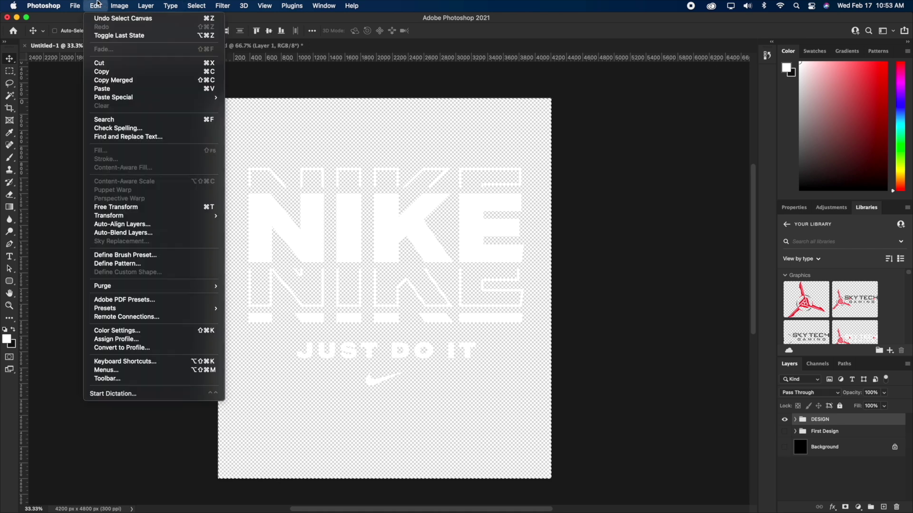
click(108, 82)
key(super+v)
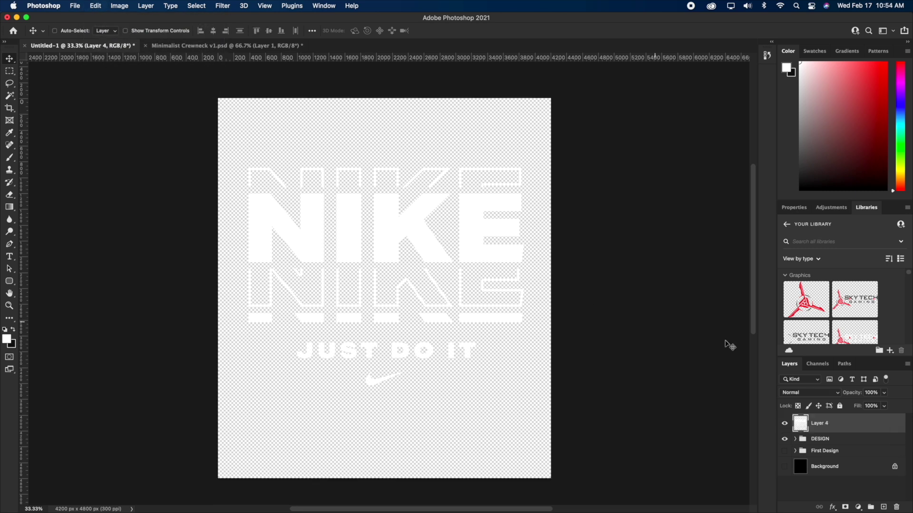
- Turn the black background back on after checking the merged Layer 4 copy
click(784, 468)
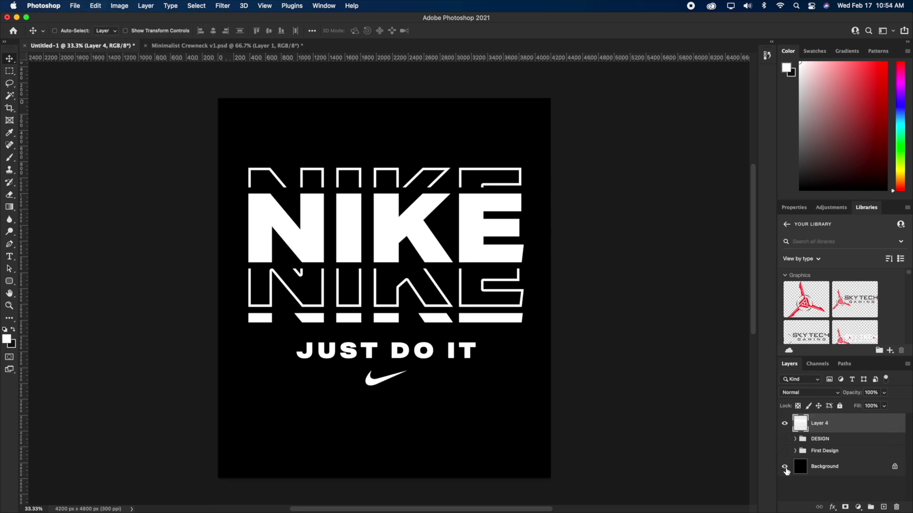
click(786, 469)
click(785, 468)
right_click(857, 425)
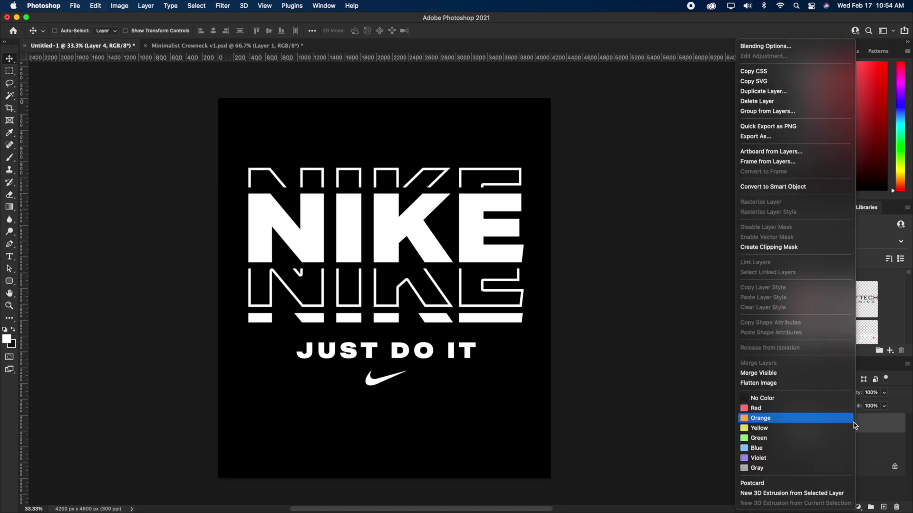
- Convert Layer 4 to a smart object and set its blend mode to Dissolve
click(767, 185)
click(801, 394)
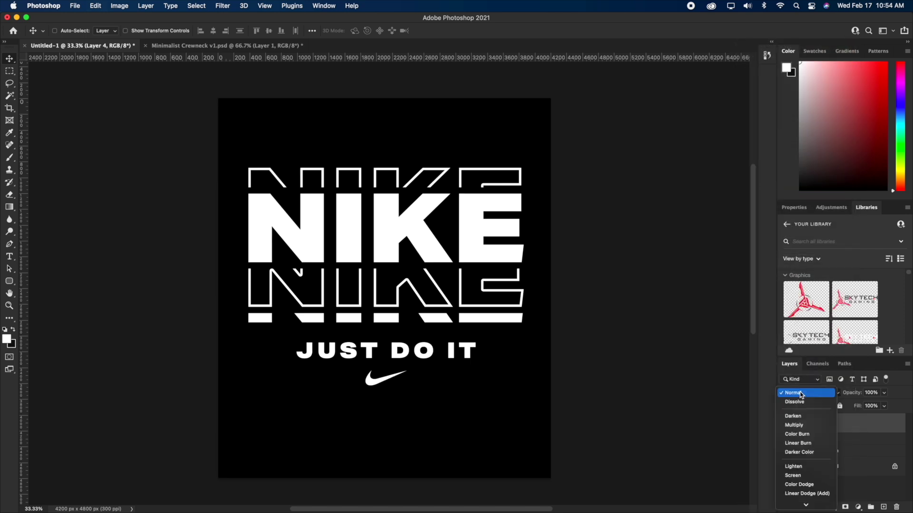
click(795, 402)
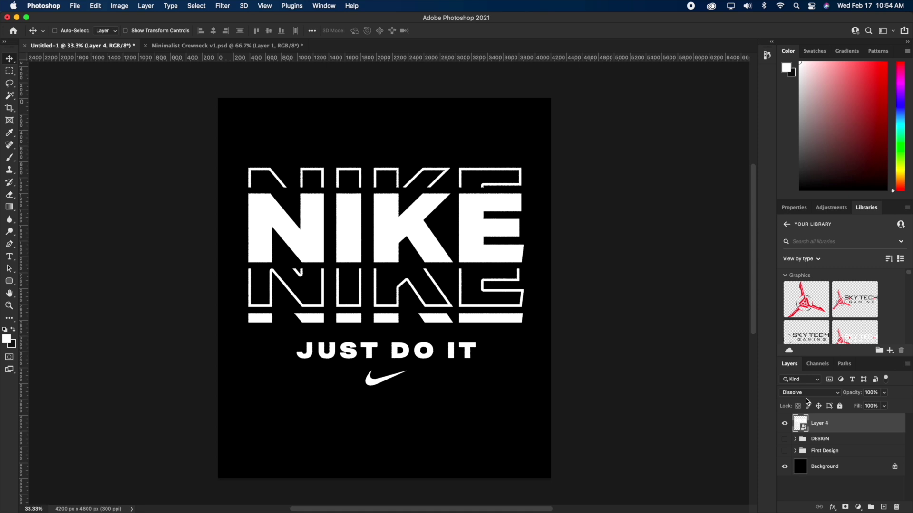
- Zoom the canvas to 50% and centre the design in view
key(z)
click(328, 196)
alt+click(356, 190)
drag(417, 225, 408, 184)
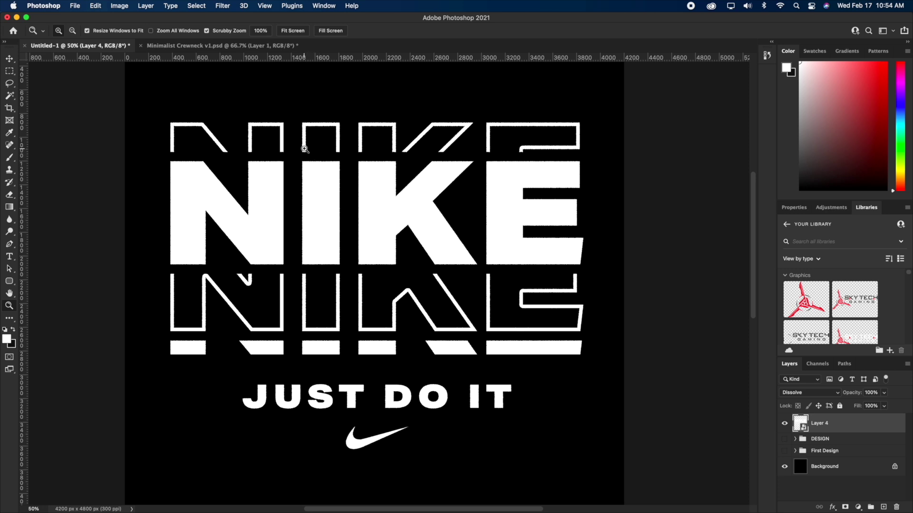
drag(474, 272, 480, 273)
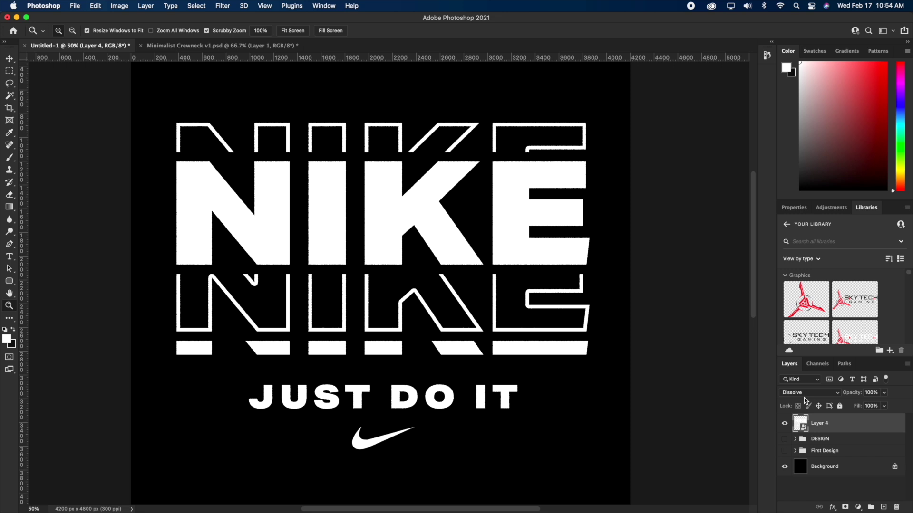
click(222, 6)
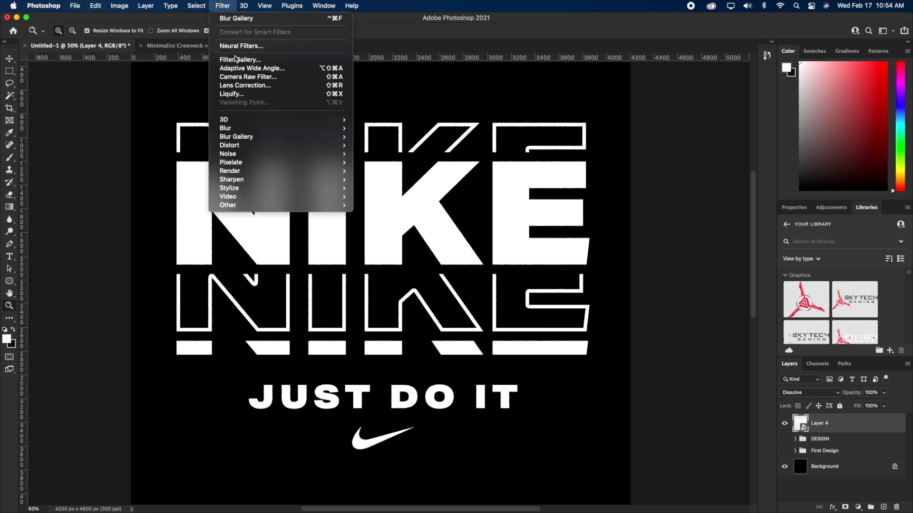
- Apply a Field Blur with the central pin raised slightly and set to 2 px
mouse_move(245, 137)
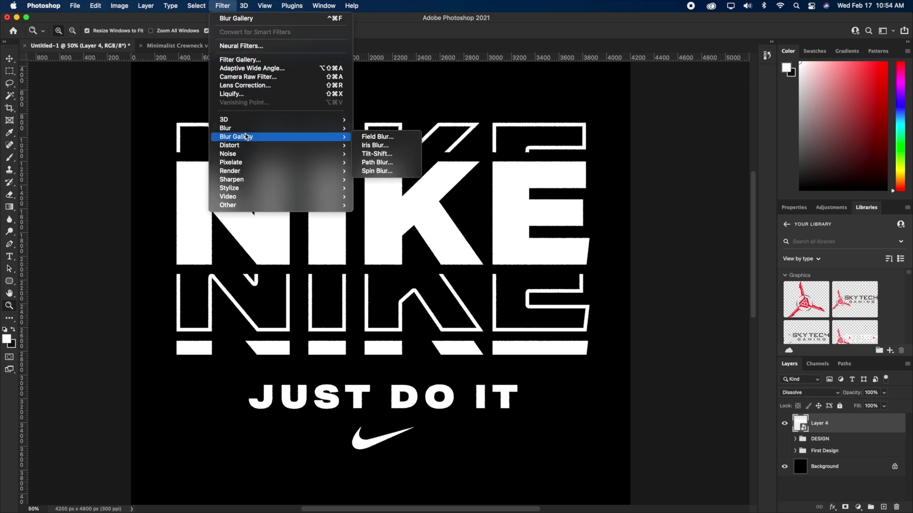
click(388, 137)
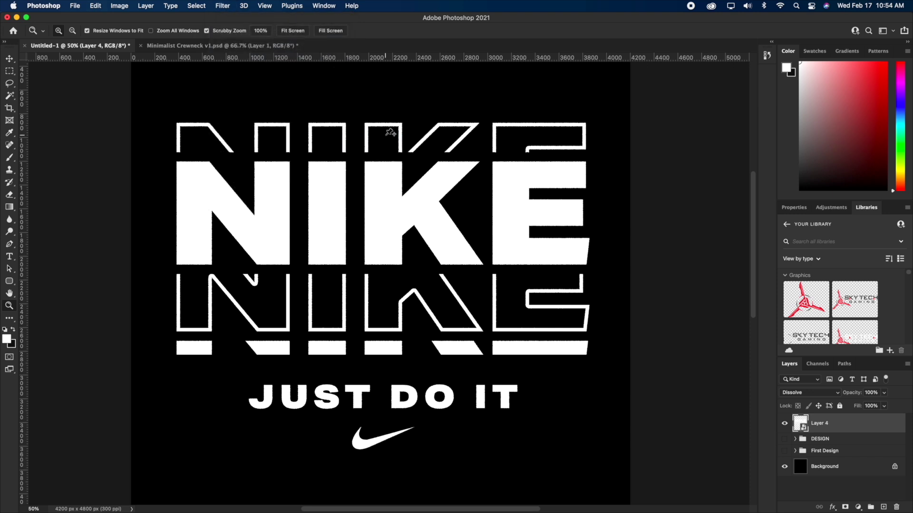
drag(405, 305, 405, 295)
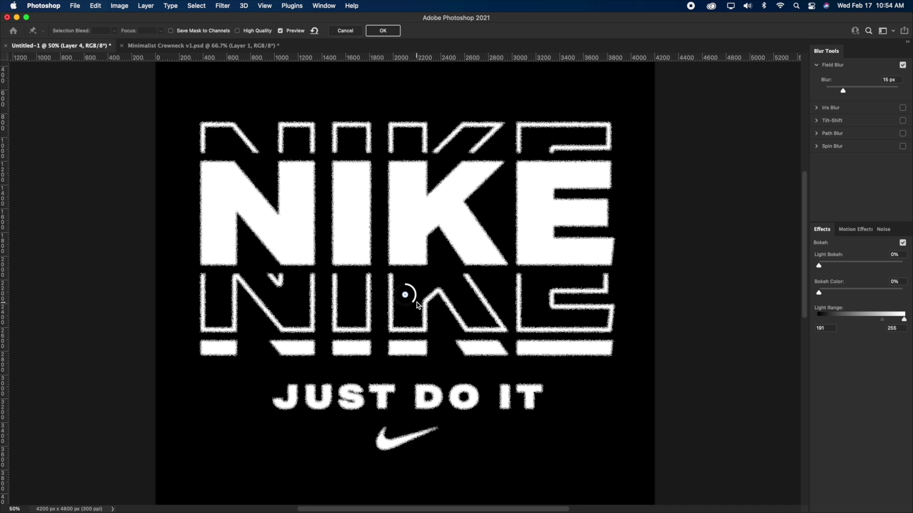
drag(418, 305, 415, 290)
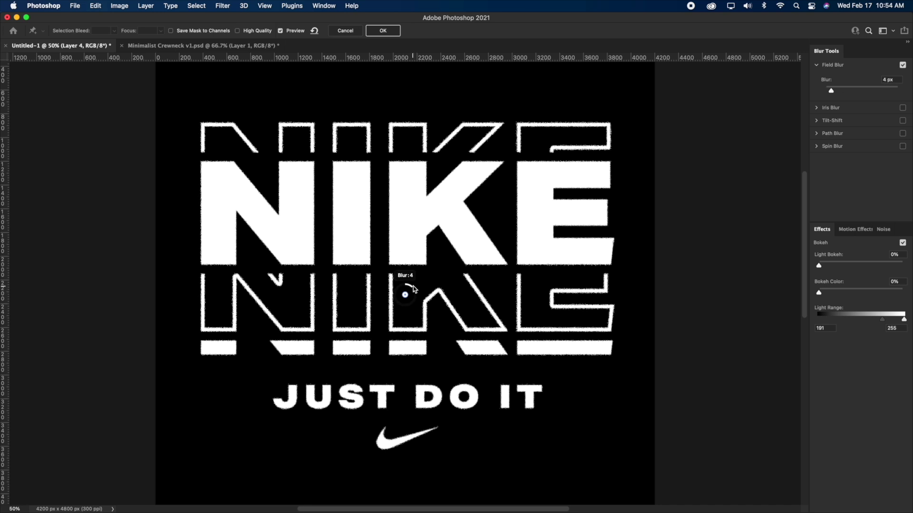
drag(411, 287, 409, 288)
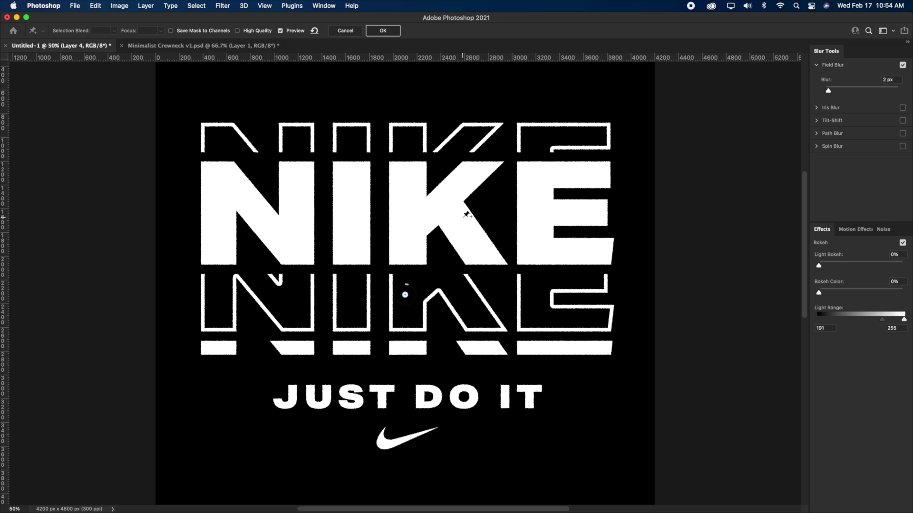
- Add a stronger blur pin at the E's top-right corner
click(614, 119)
drag(613, 120, 443, 295)
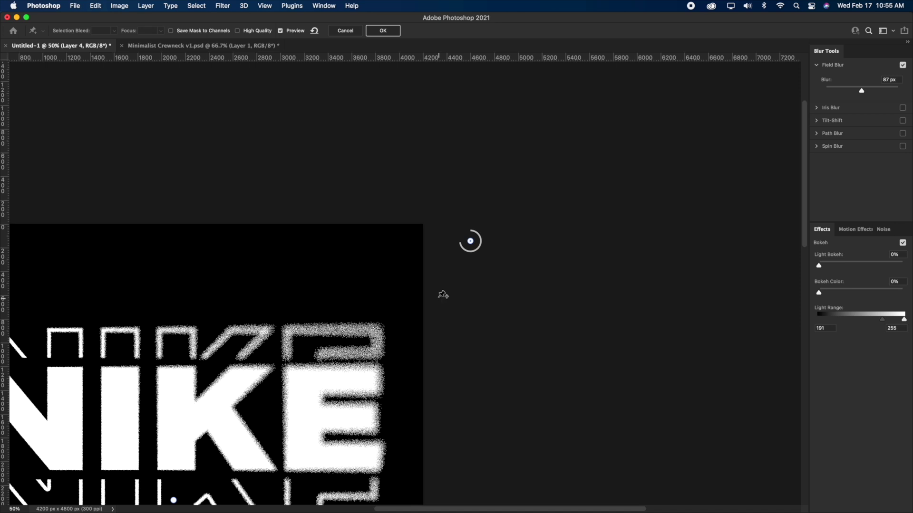
drag(448, 347, 647, 201)
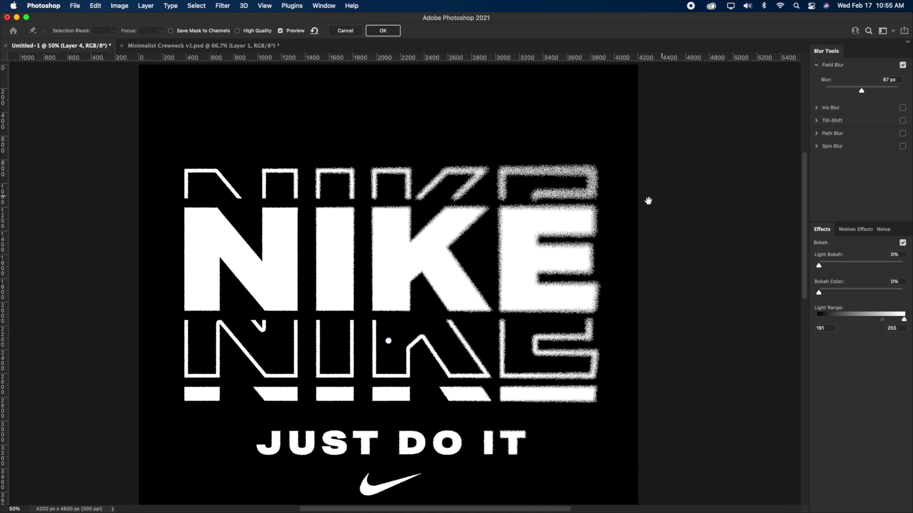
scroll(614, 185, left, 5)
scroll(613, 185, down, 3)
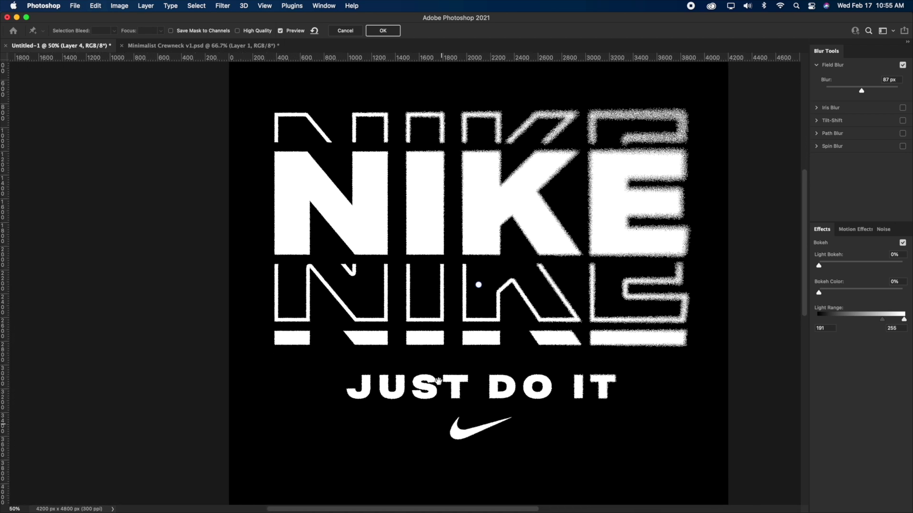
scroll(438, 381, down, 3)
- Add a 36 px blur pin below the design and shift it up and right
click(433, 232)
drag(522, 362, 571, 319)
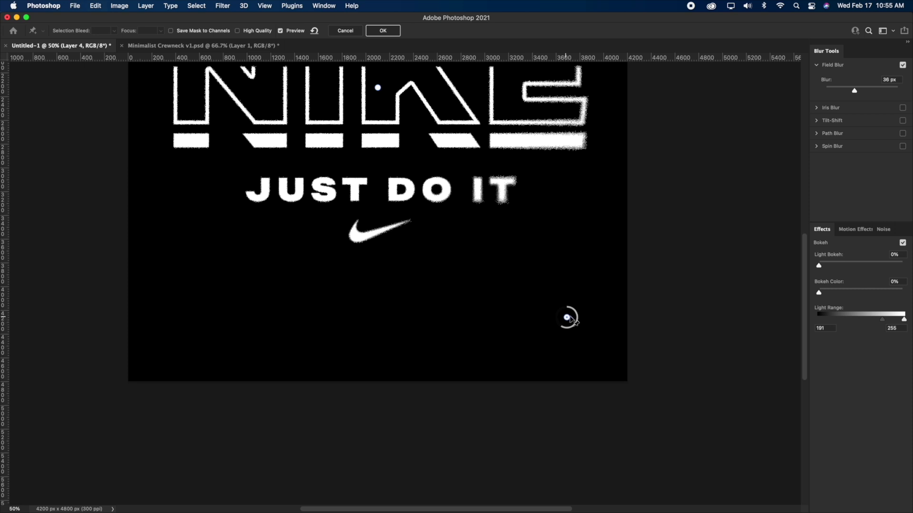
scroll(381, 194, up, 5)
scroll(380, 193, left, 5)
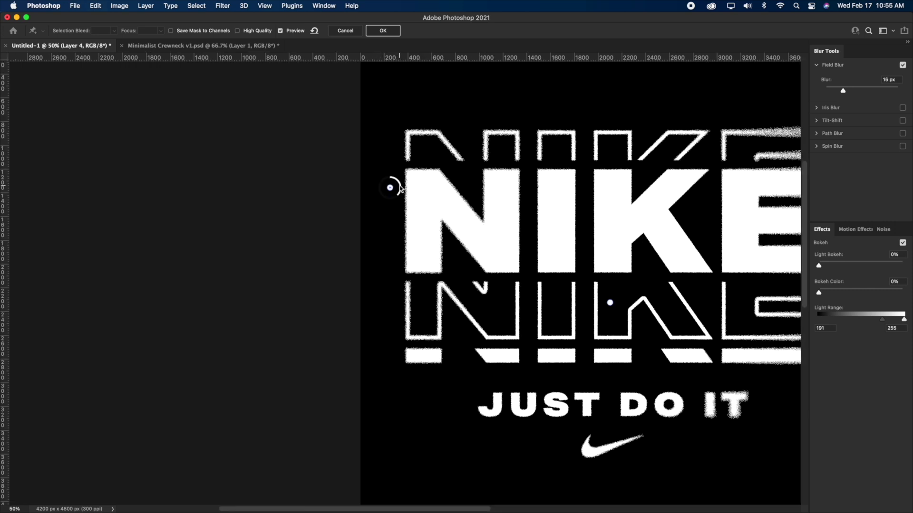
scroll(465, 270, down, 3)
scroll(464, 270, right, 4)
scroll(465, 270, down, 1)
scroll(465, 270, right, 3)
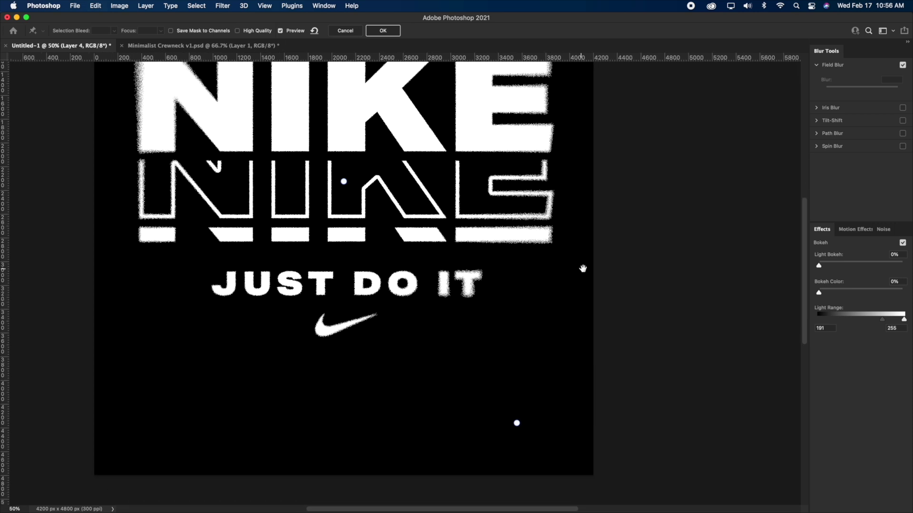
drag(582, 265, 506, 221)
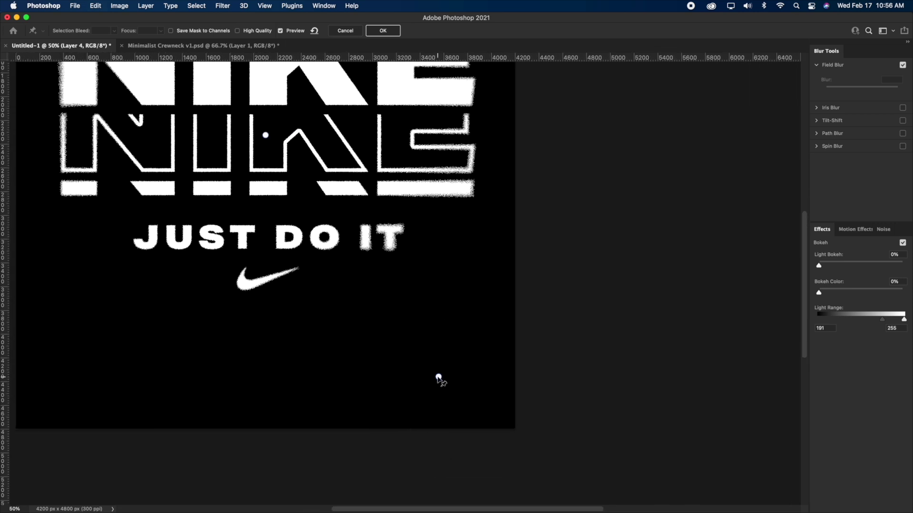
drag(437, 377, 497, 370)
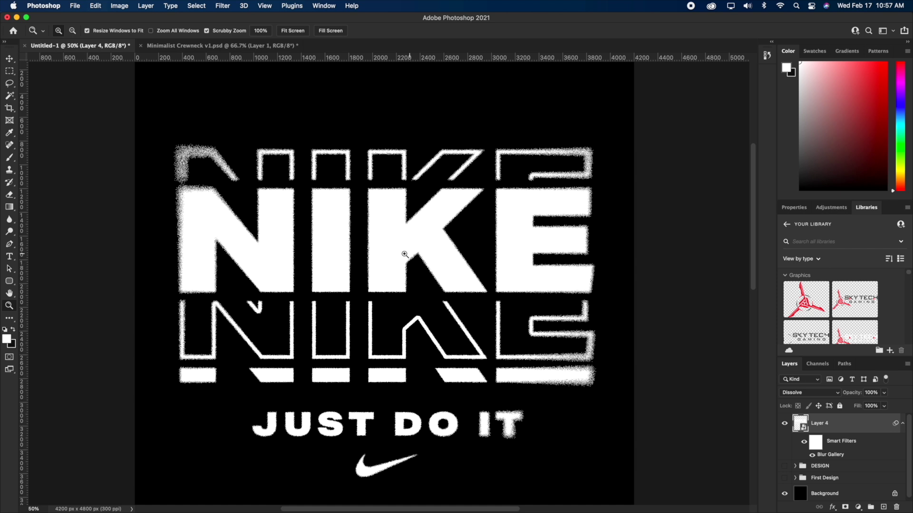
- Add a layer mask to Layer 4, stamp a grunge texture into it, then undo it
click(10, 59)
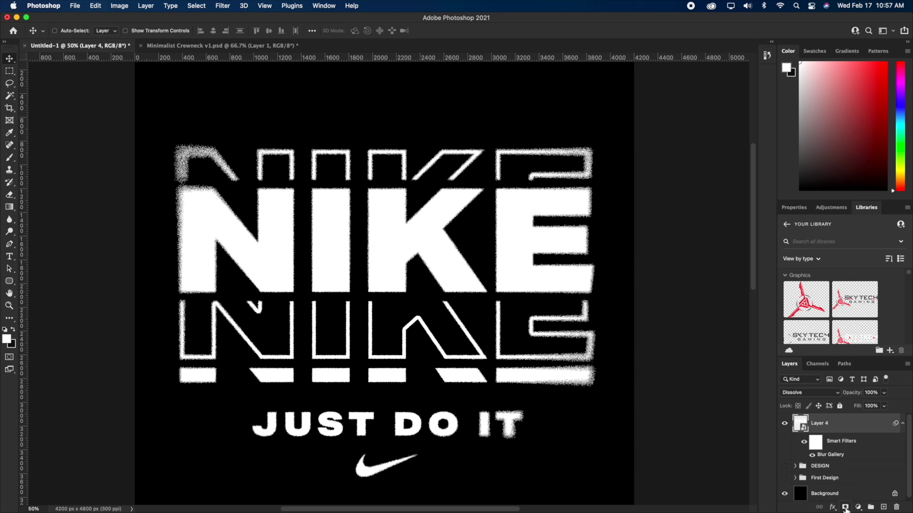
click(845, 508)
key(b)
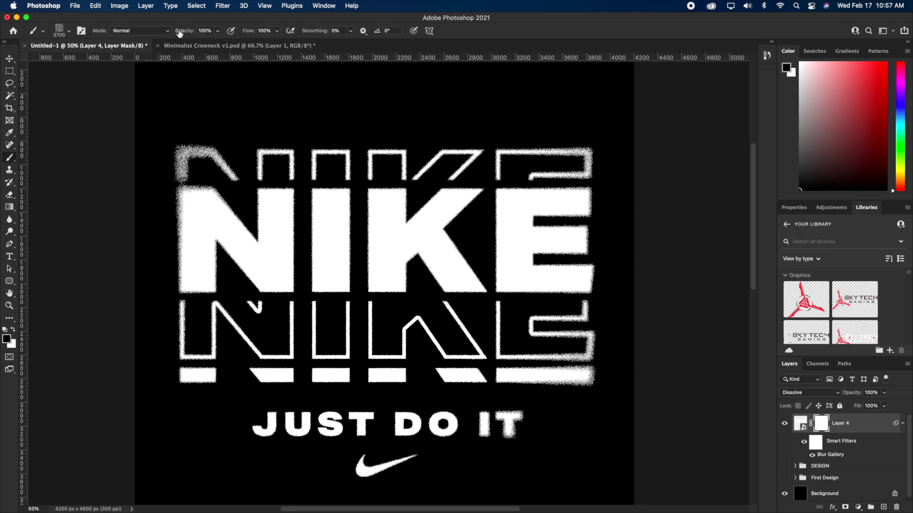
scroll(385, 285, down, 2)
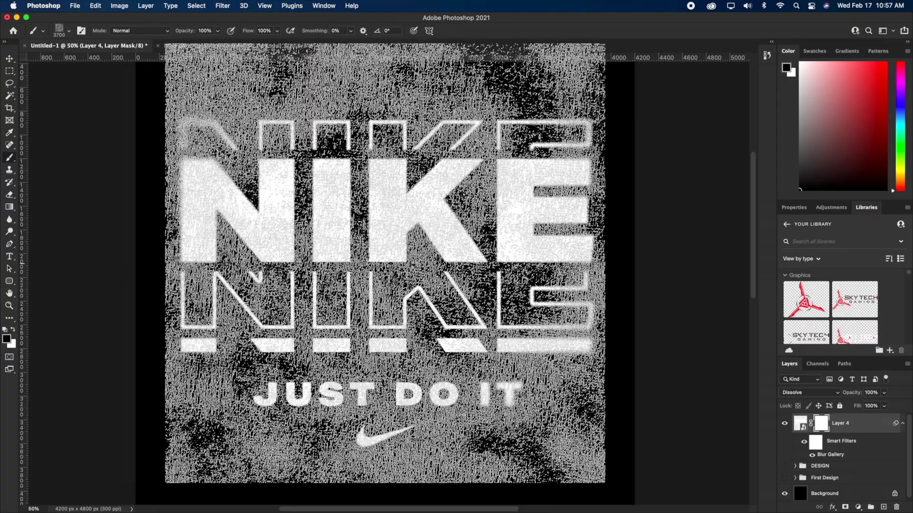
alt+click(821, 424)
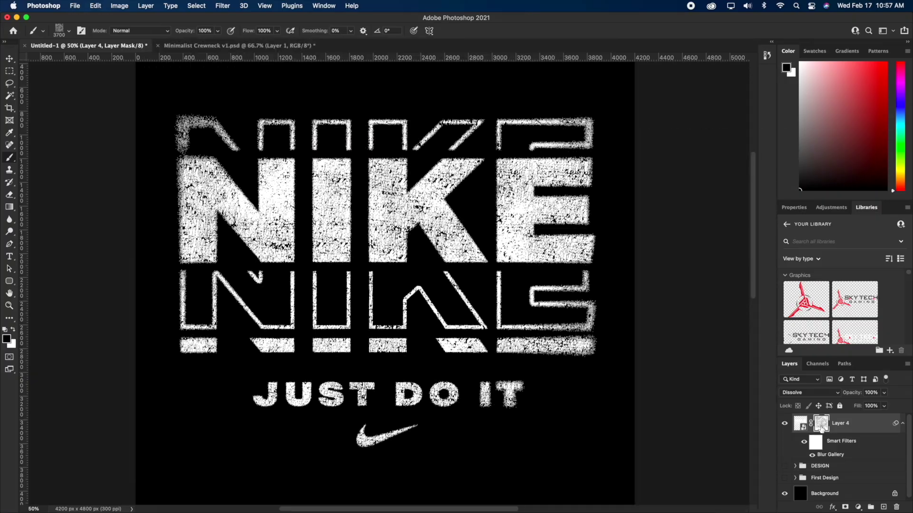
key(super+z)
key(super+z)
- Zoom out to see the whole design and return to the Move tool
key(z)
mouse_move(350, 175)
mouse_down()
mouse_move(328, 175)
mouse_move(349, 175)
mouse_up()
click(9, 59)
- Give Layer 4 a Color Overlay effect using hex colour 00ffc8
click(800, 423)
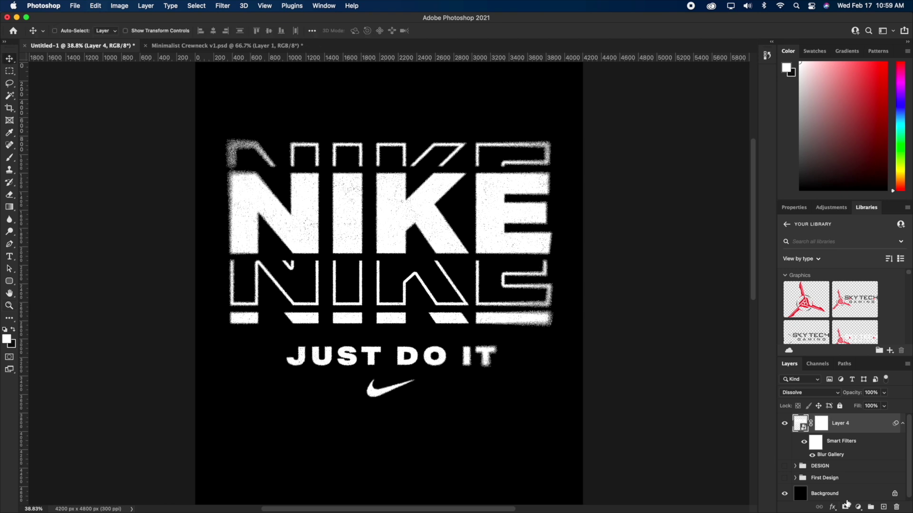
click(832, 508)
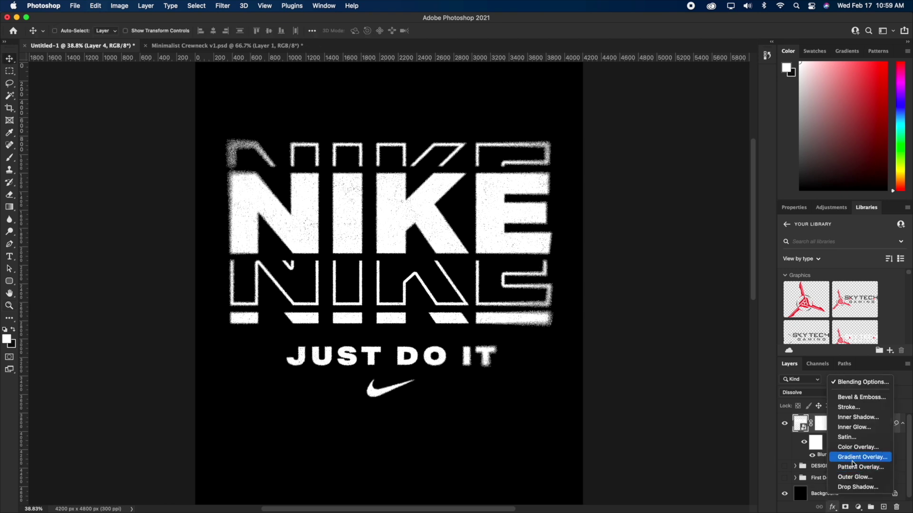
click(830, 442)
click(756, 112)
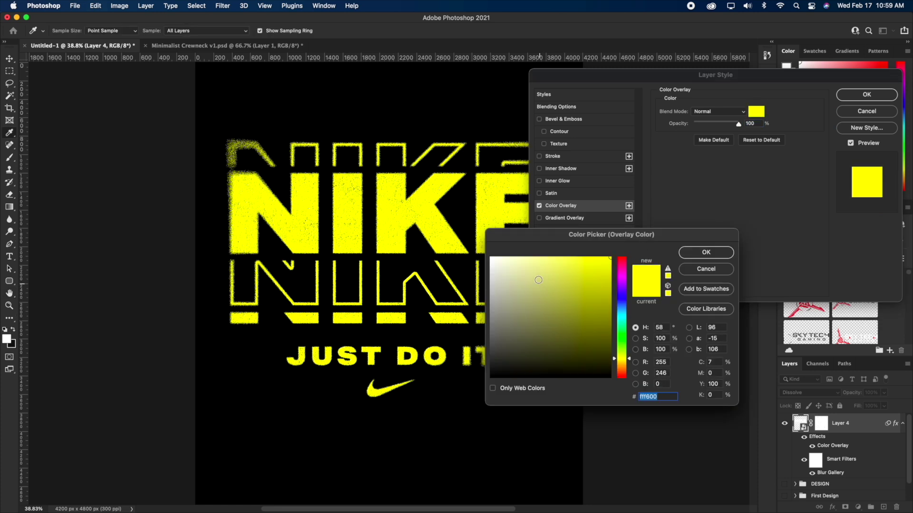
text(00ffc8)
key(Return)
key(Return)
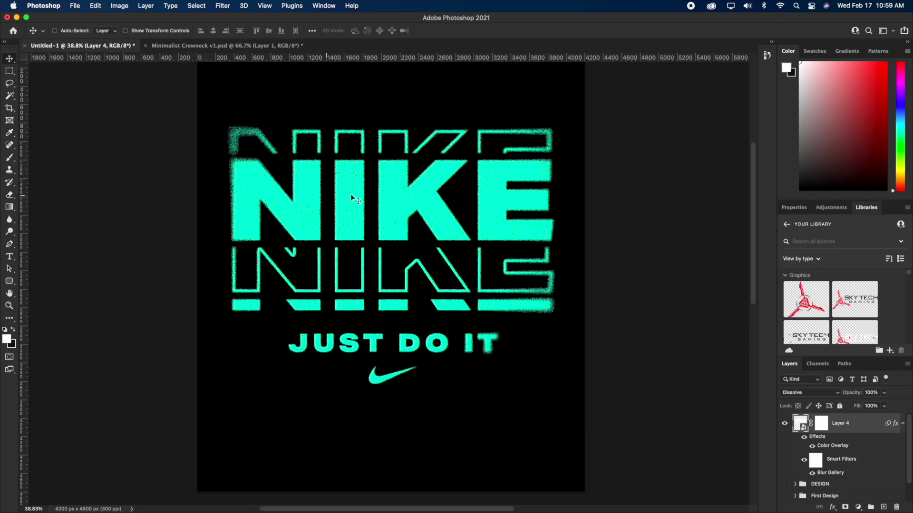
drag(449, 227, 428, 238)
scroll(809, 478, down, 2)
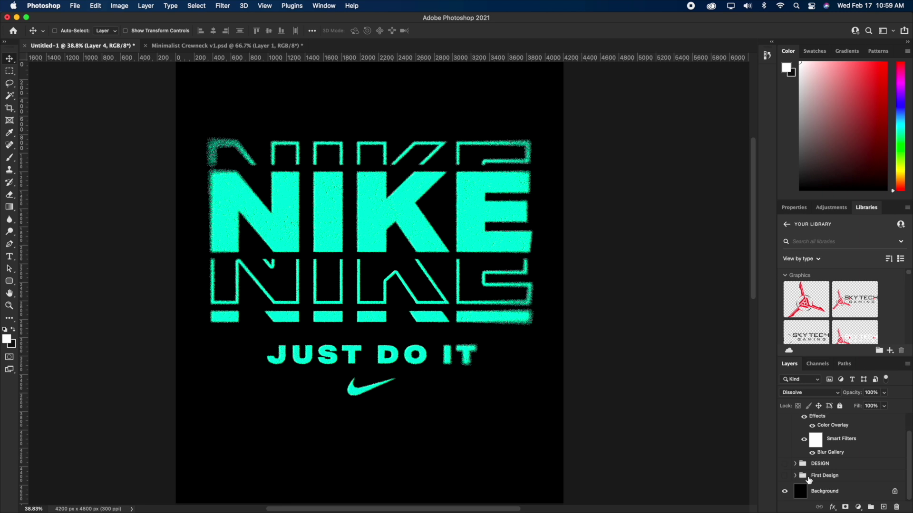
- In the t-shirt mockup, hide the yellow design and paste the teal design in Screen mode
click(224, 45)
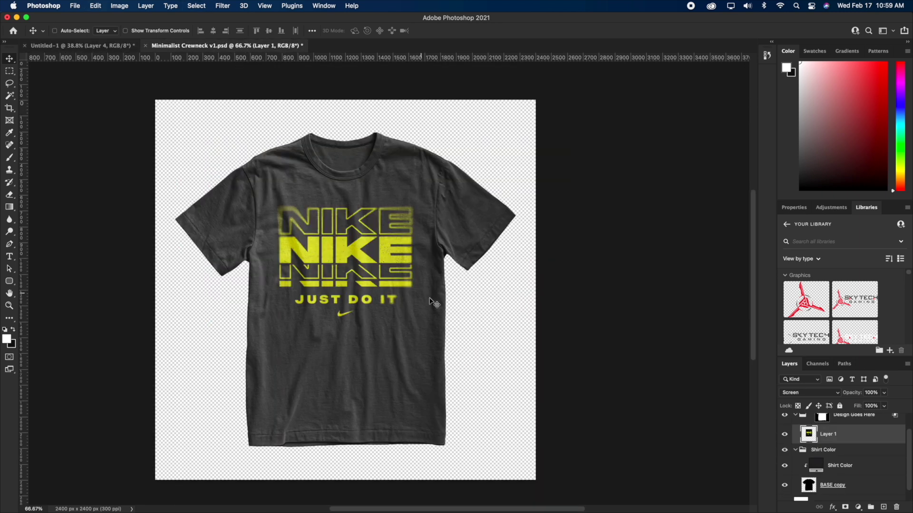
click(785, 434)
key(super+v)
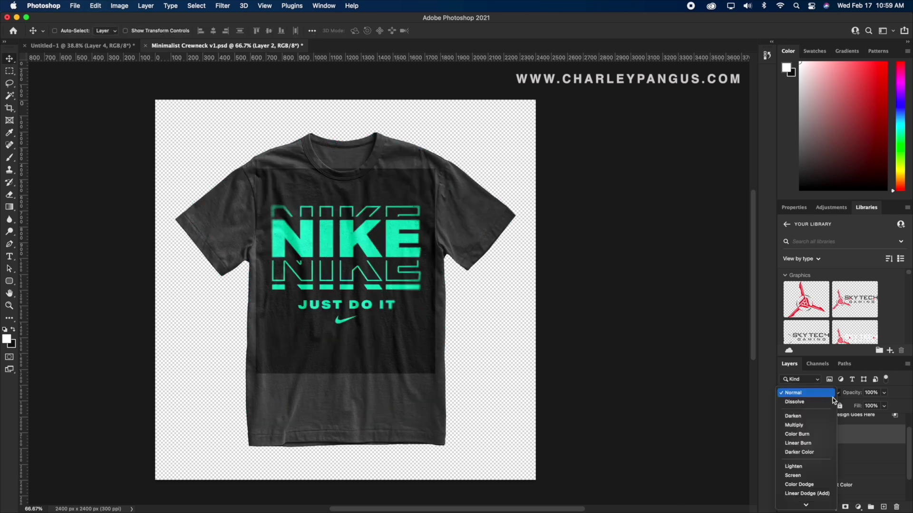
key(Escape)
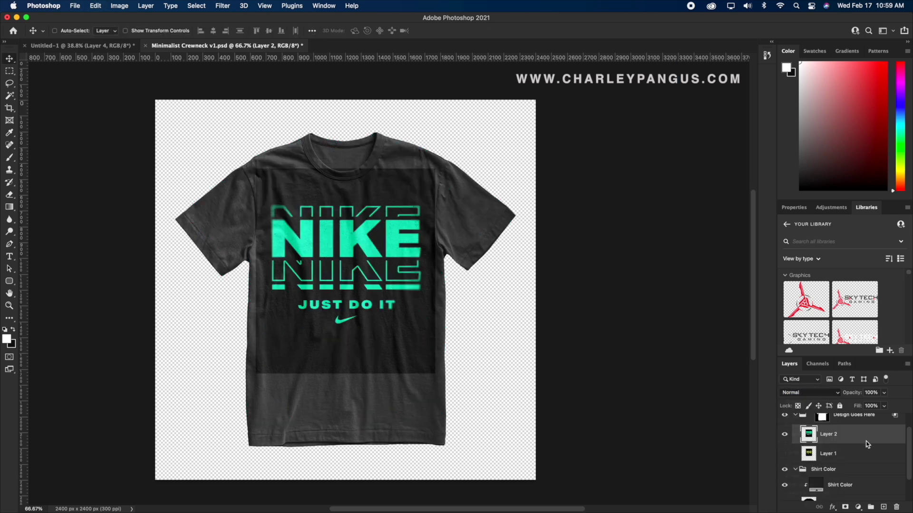
click(804, 392)
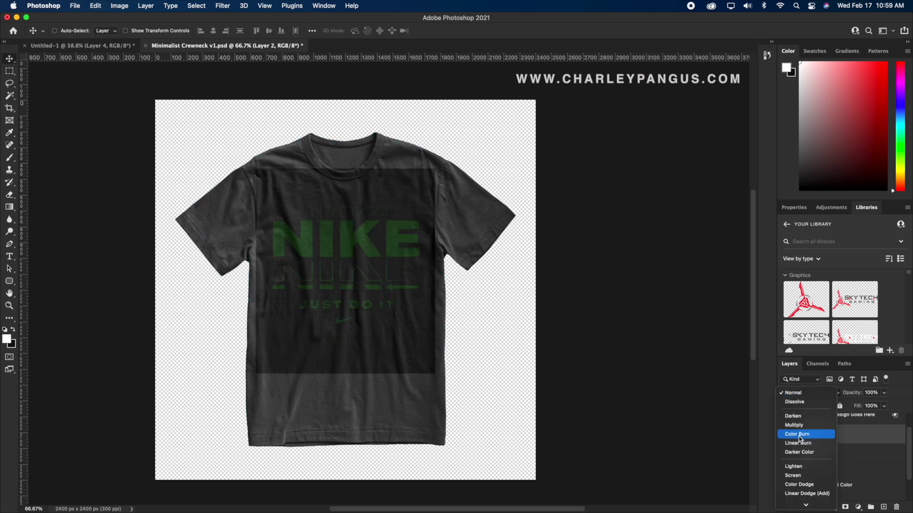
click(799, 477)
- Scale the teal design to about 90% and position it on the shirt
drag(342, 217, 367, 226)
key(super+t)
drag(438, 178, 429, 189)
drag(388, 252, 387, 239)
key(Return)
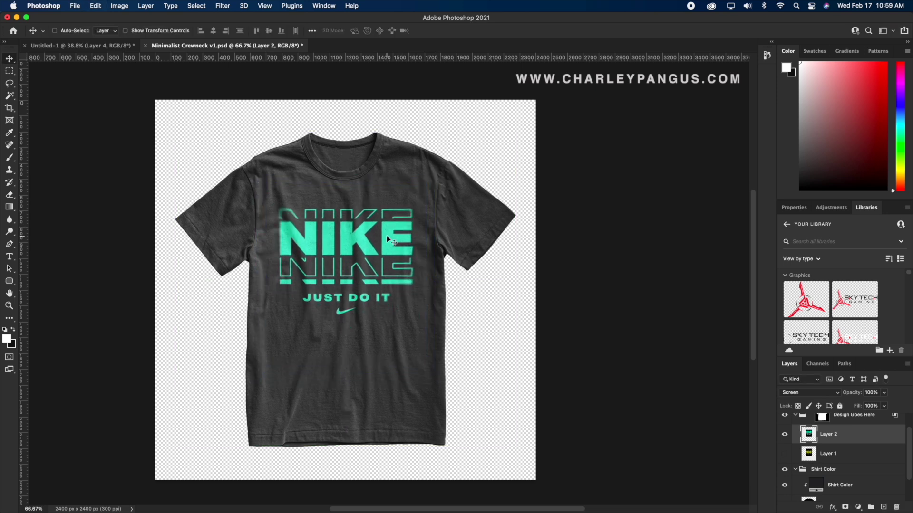
- Compare the teal and yellow designs, leaving the yellow one visible
click(784, 434)
click(785, 454)
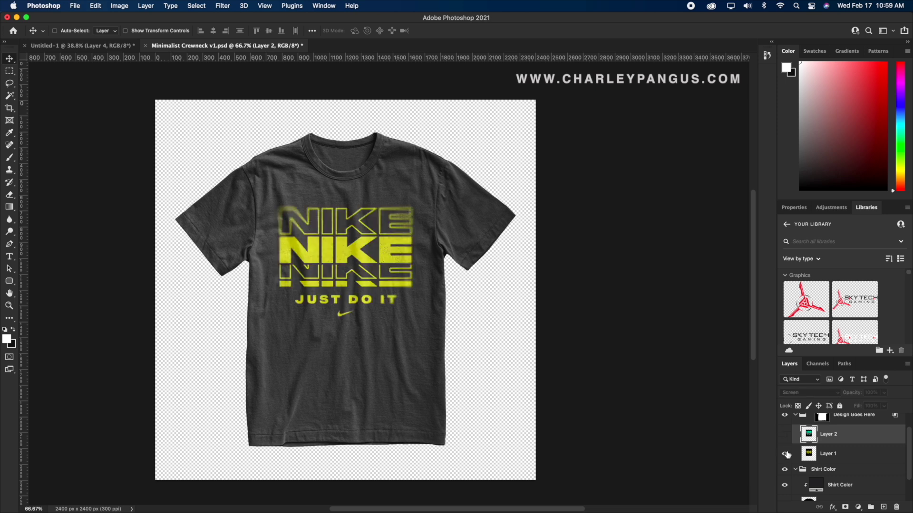
click(785, 454)
click(784, 434)
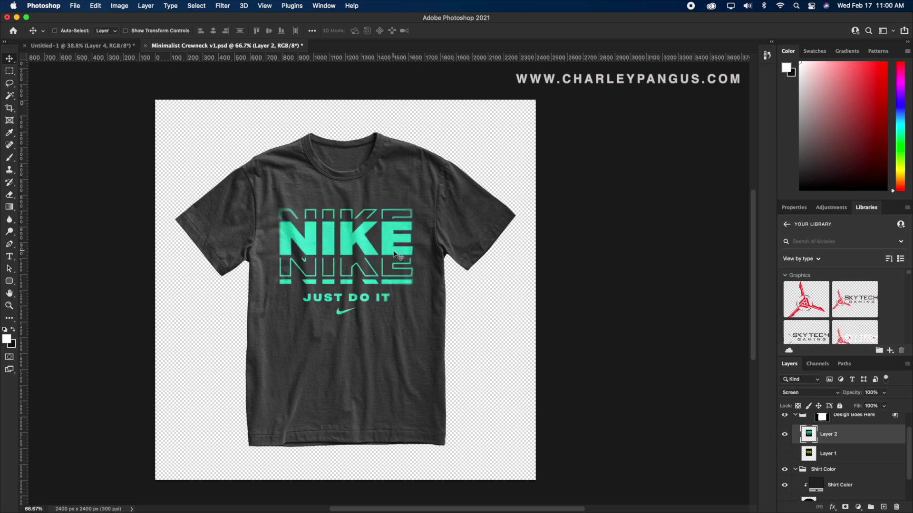
click(784, 434)
click(784, 454)
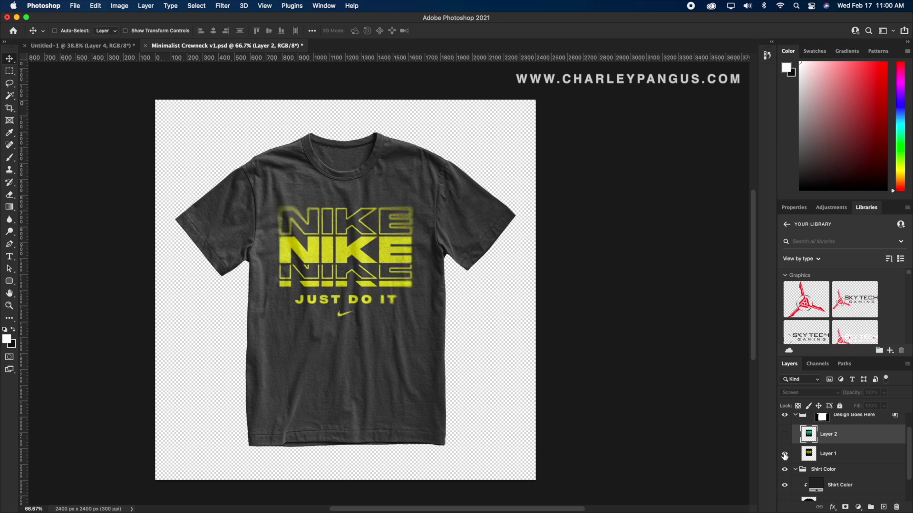